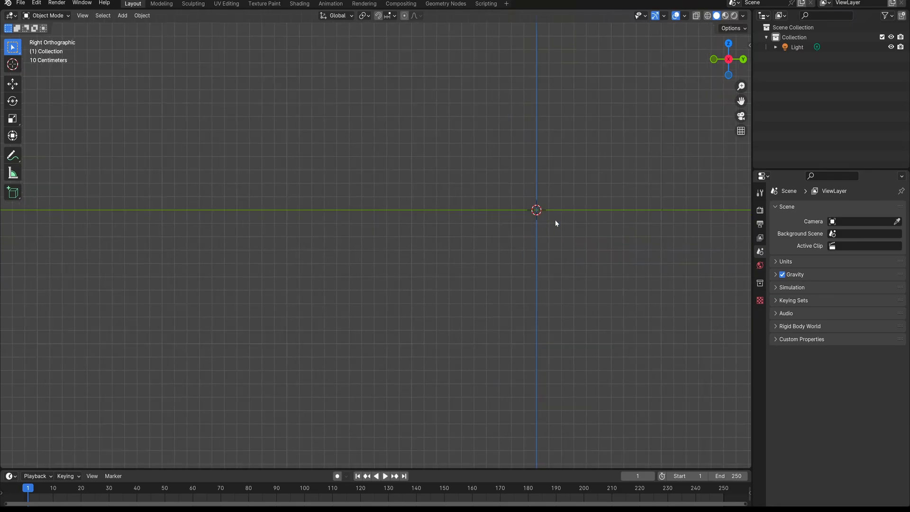
# Add a plane mesh at the world origin
pyautogui.hotkey('shift', 'a')
pyautogui.moveTo(409, 193)
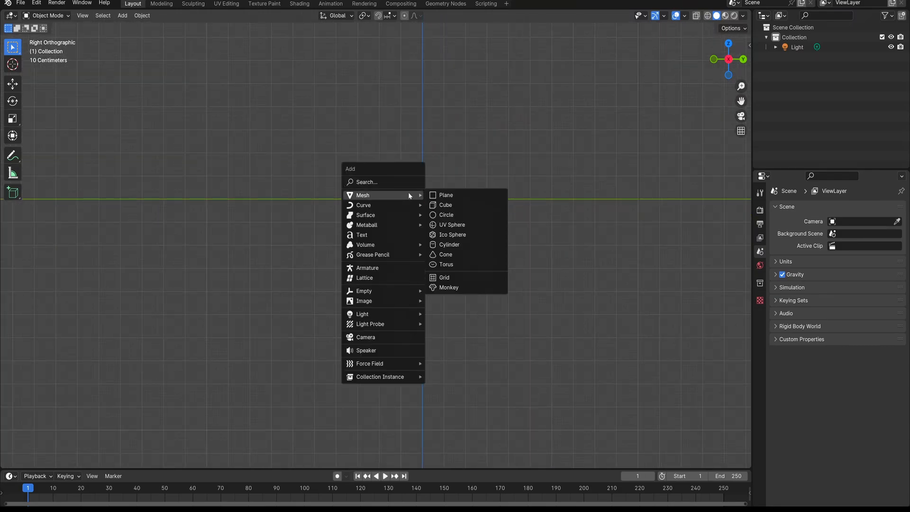
pyautogui.click(452, 197)
pyautogui.scroll(6, 433, 201)
pyautogui.scroll(-1, 439, 202)
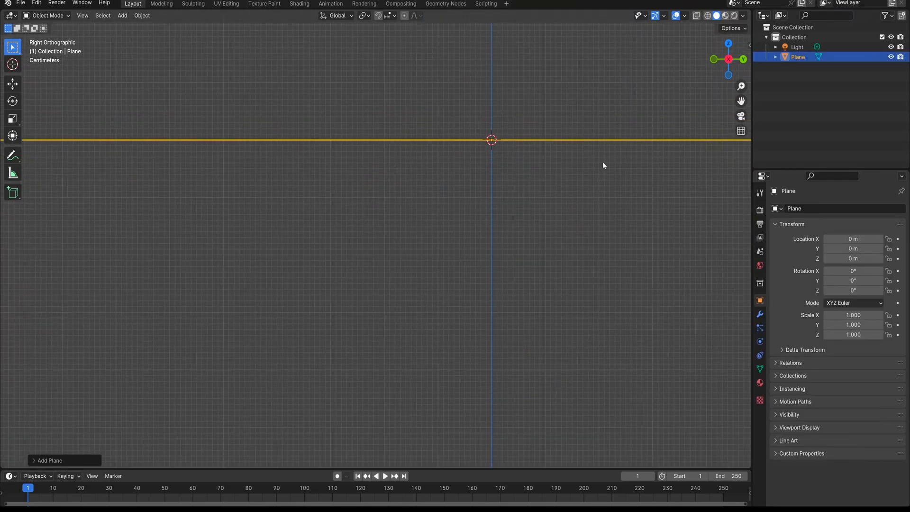
# Set the plane's Y rotation to 90° so it stands upright facing the right view
pyautogui.press('n')
pyautogui.click(687, 116)
pyautogui.write('9')
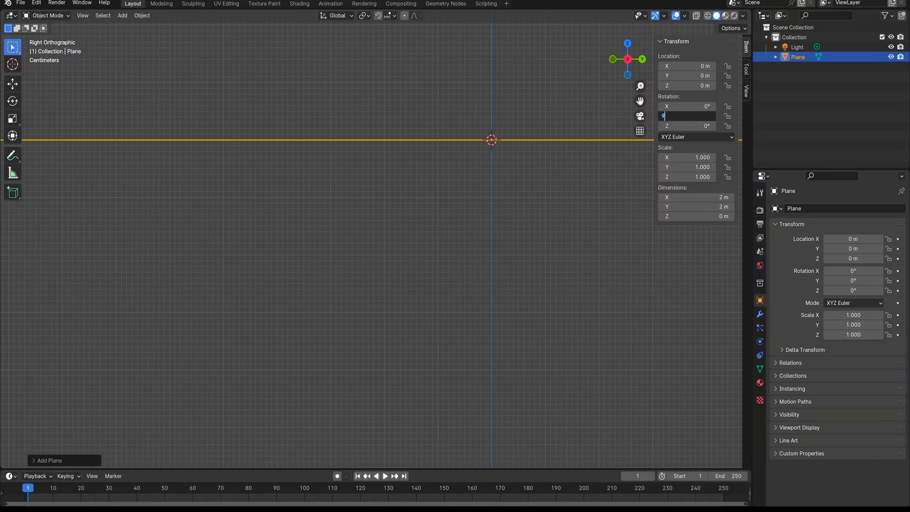
pyautogui.write('0')
pyautogui.press('Return')
pyautogui.scroll(-6, 473, 170)
pyautogui.keyDown('shift'); pyautogui.moveTo(473, 170); pyautogui.dragTo(435, 168, button='middle'); pyautogui.keyUp('shift')
pyautogui.click(530, 168)
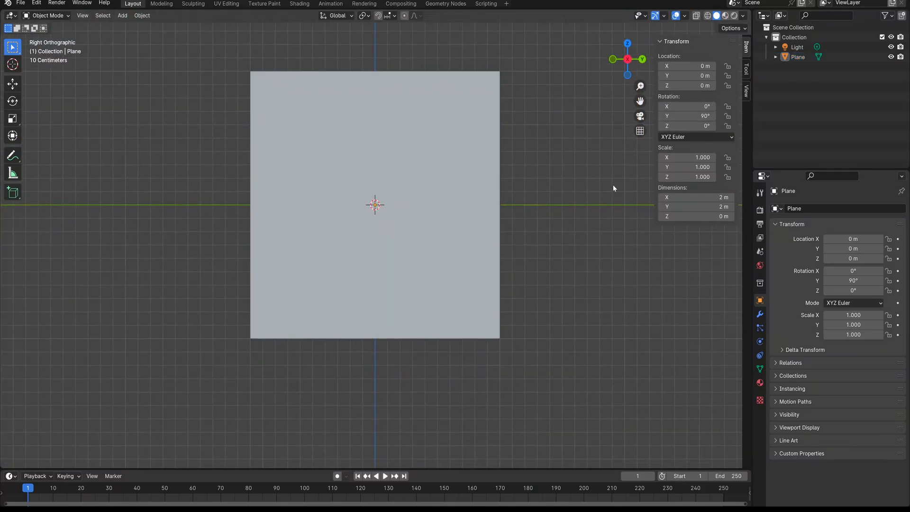
pyautogui.press('n')
# Add a circle mesh at the centre of the plane
pyautogui.hotkey('shift', 'a')
pyautogui.moveTo(383, 212)
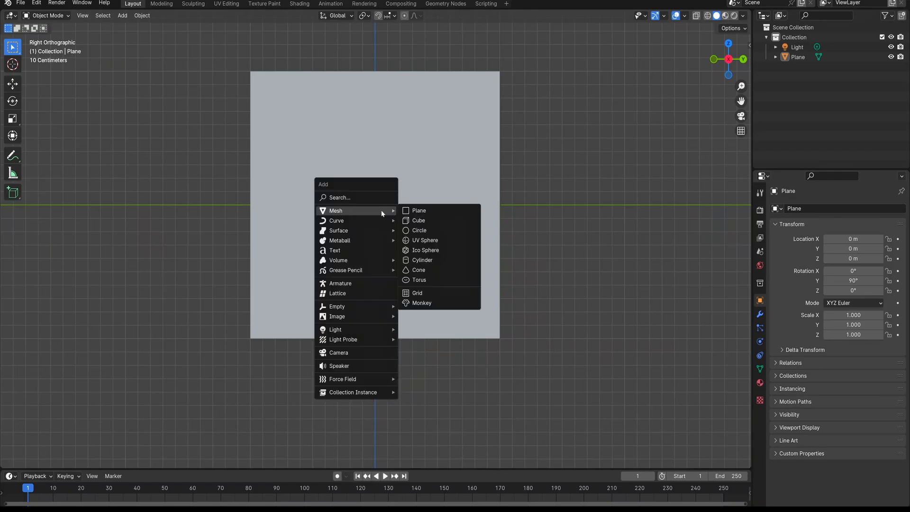
pyautogui.click(424, 231)
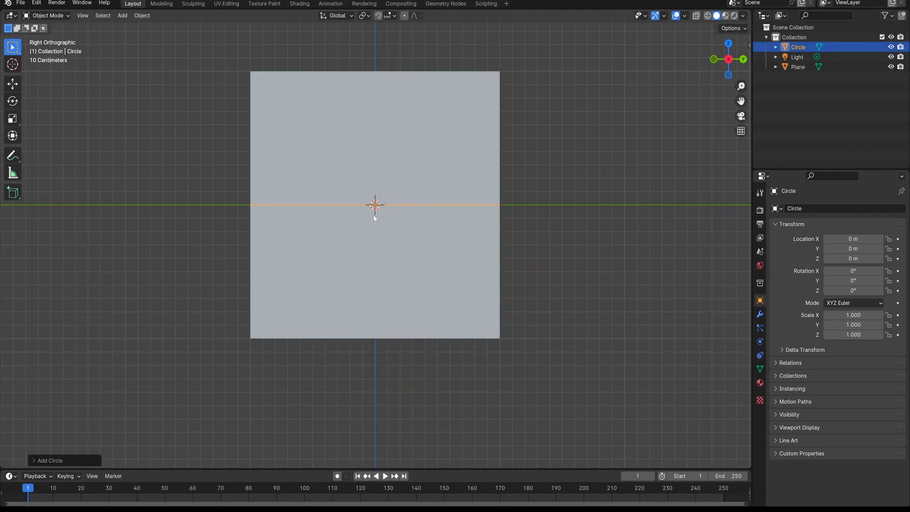
# Set the new circle's Y rotation to 90°
pyautogui.press('n')
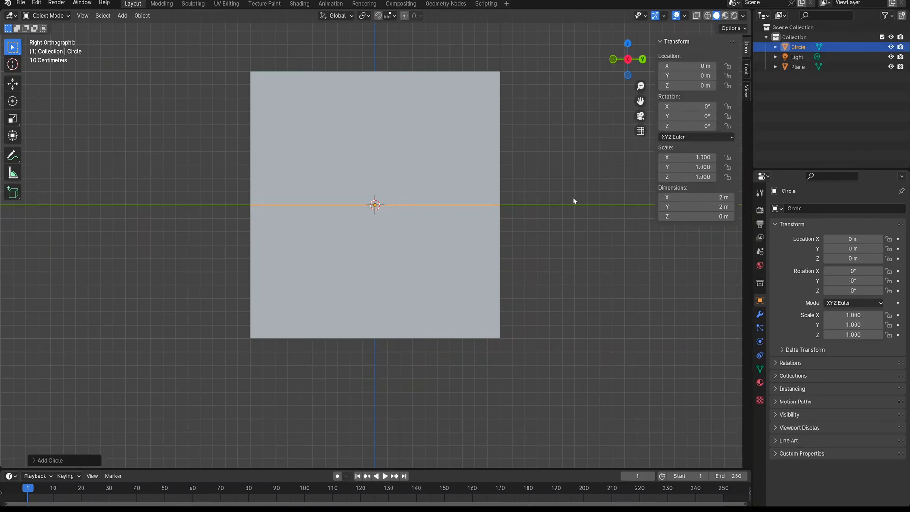
pyautogui.doubleClick(687, 116)
pyautogui.write('90')
pyautogui.press('Return')
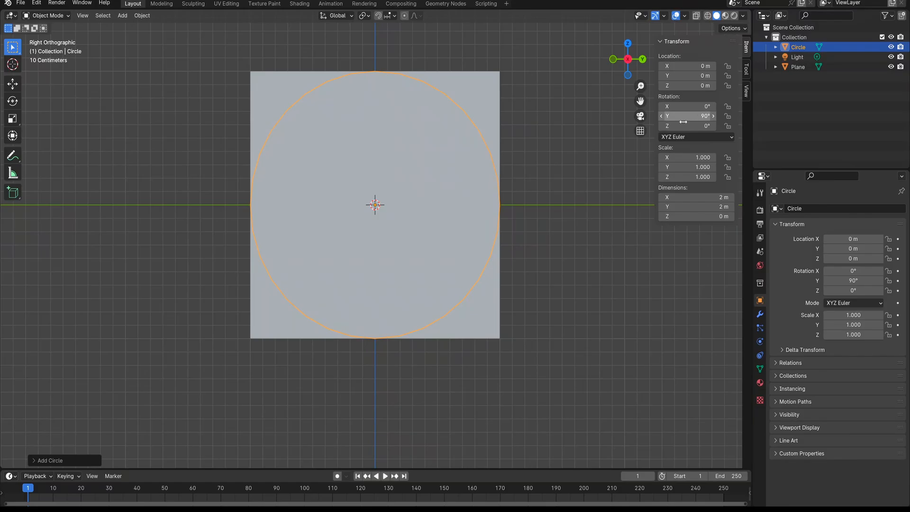
# Reduce the circle to 8 vertices in its creation settings
pyautogui.click(50, 460)
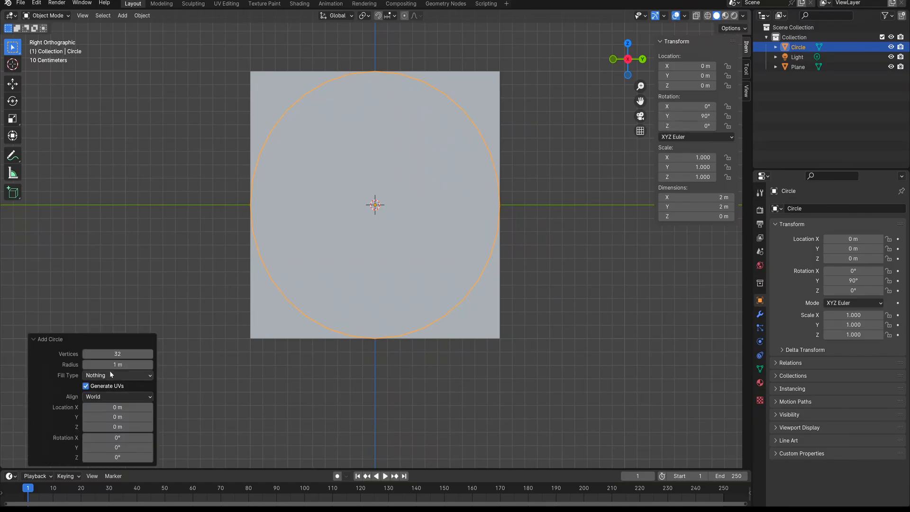
pyautogui.doubleClick(116, 354)
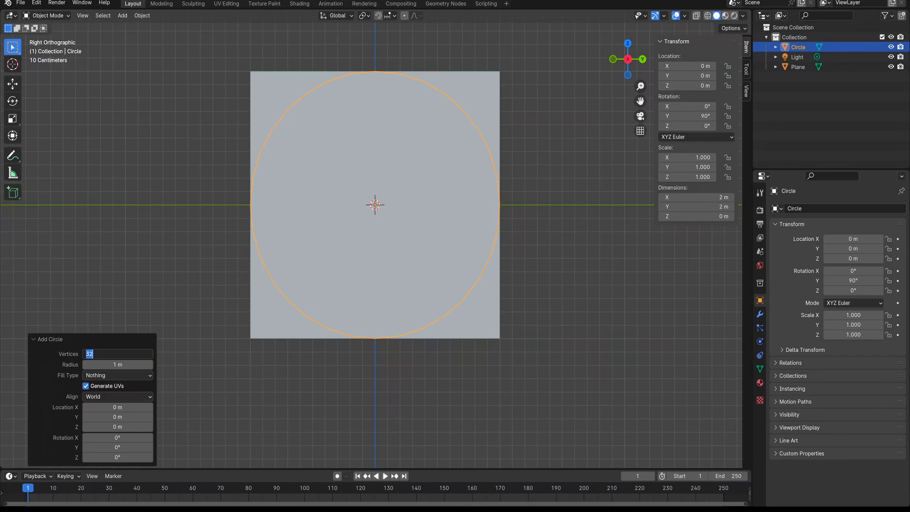
pyautogui.write('8')
pyautogui.press('Return')
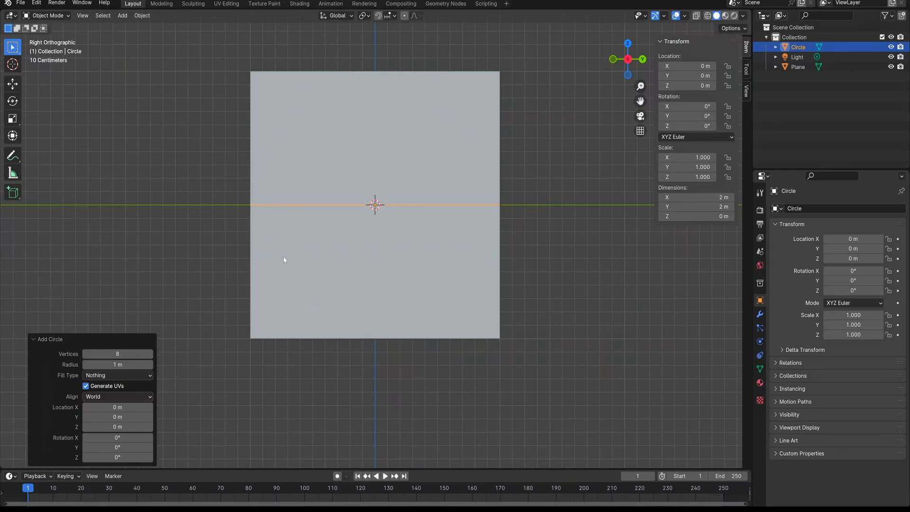
# Rotate the octagonal circle 90° about the Y axis so it lies flat against the plane, and deselect it
pyautogui.click(688, 116)
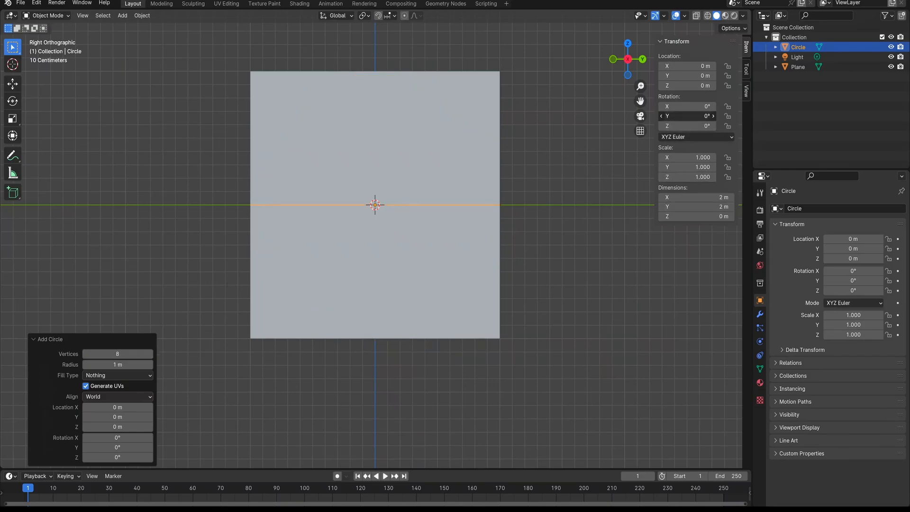
pyautogui.write('90')
pyautogui.press('Return')
pyautogui.click(587, 255)
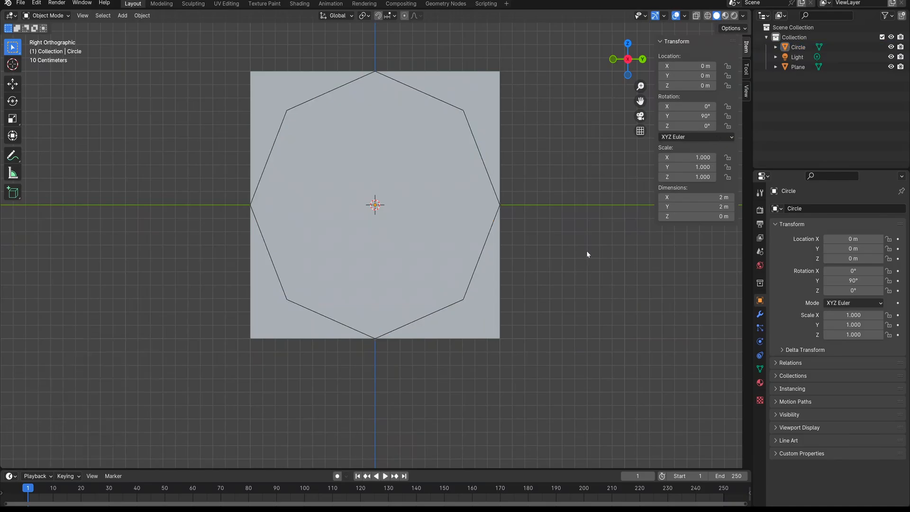
# Scale the octagonal circle down uniformly to about 0.787 so it sits inside the plane's border
pyautogui.click(481, 152)
pyautogui.press('n')
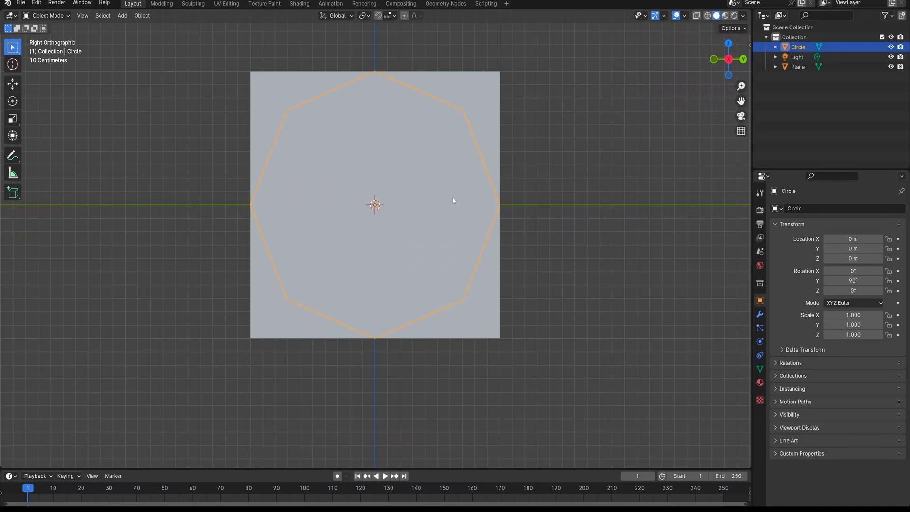
pyautogui.press('s')
pyautogui.click(435, 203)
pyautogui.scroll(2, 435, 203)
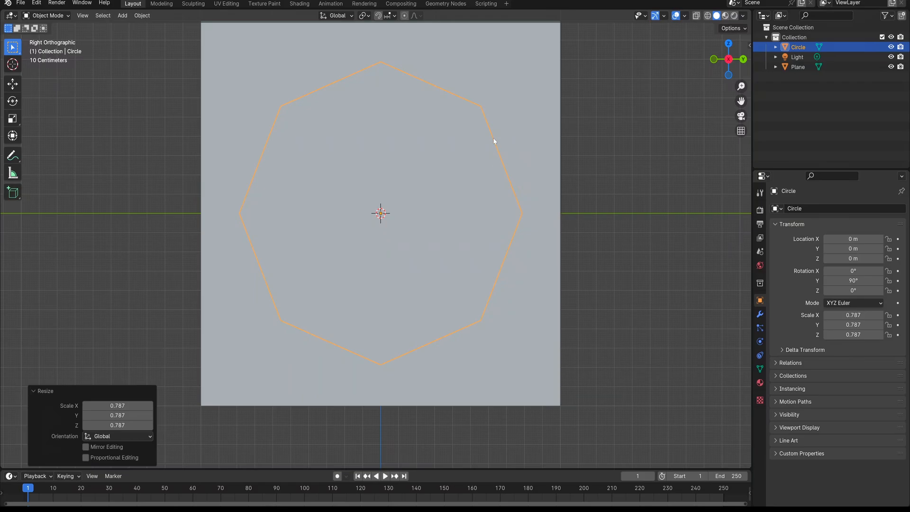
pyautogui.keyDown('shift'); pyautogui.moveTo(392, 254); pyautogui.dragTo(409, 273, button='middle'); pyautogui.keyUp('shift')
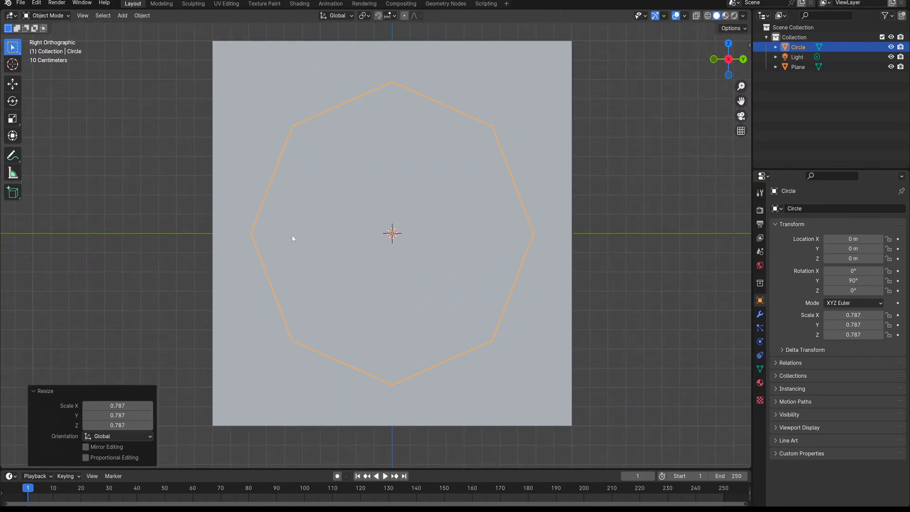
pyautogui.moveTo(278, 219); pyautogui.dragTo(351, 251, button='middle')
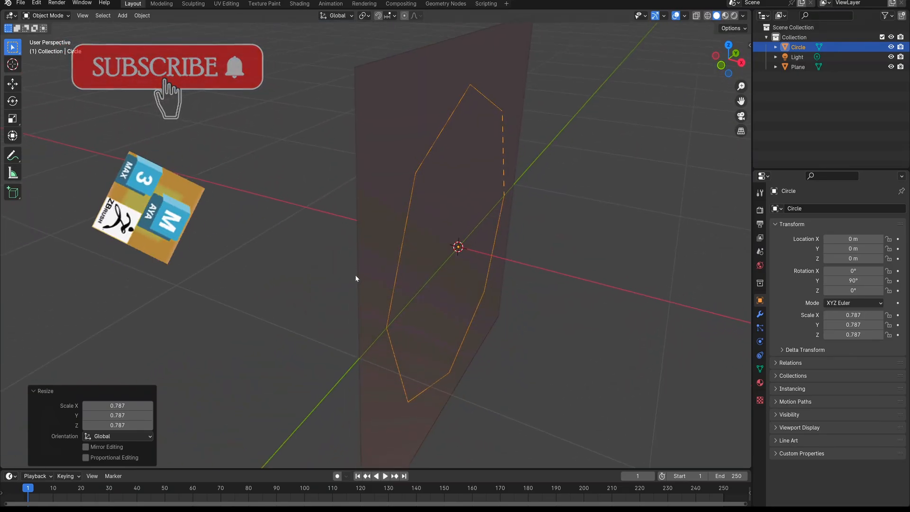
pyautogui.press('KP_3')
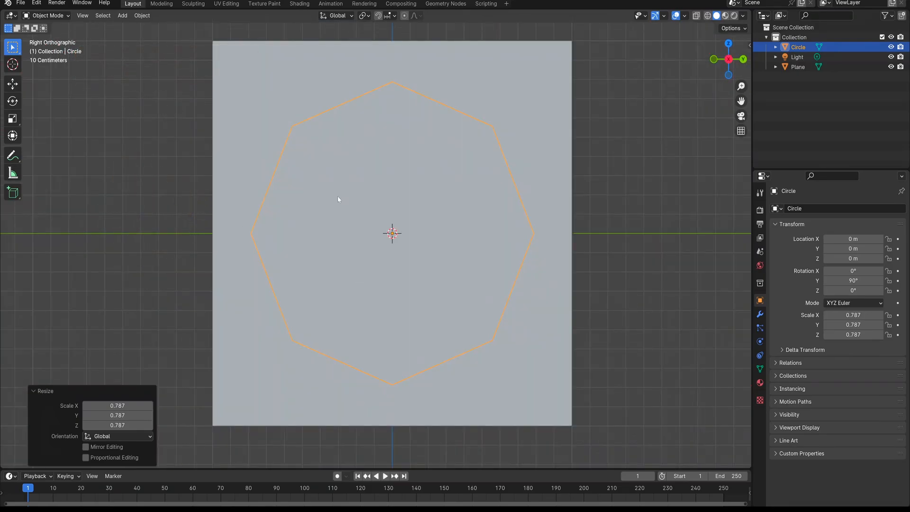
# Cut the octagonal outline into the plane's face with Knife Project, using the circle as the cutter in face select mode
pyautogui.click(419, 137)
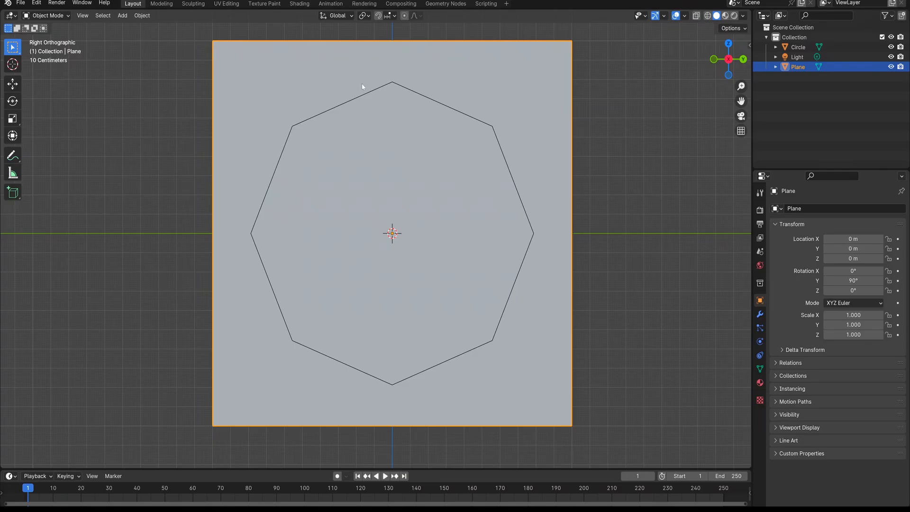
pyautogui.press('Tab')
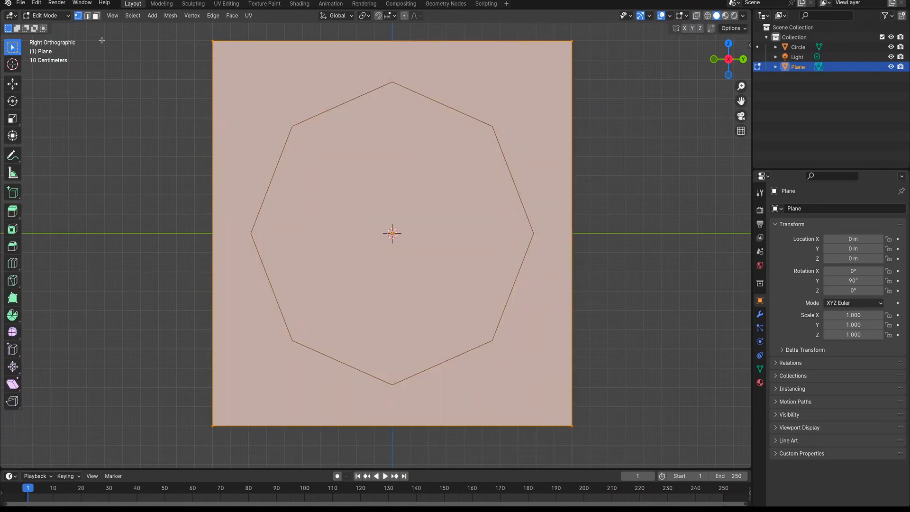
pyautogui.click(97, 16)
pyautogui.keyDown('shift'); pyautogui.click(798, 47); pyautogui.keyUp('shift')
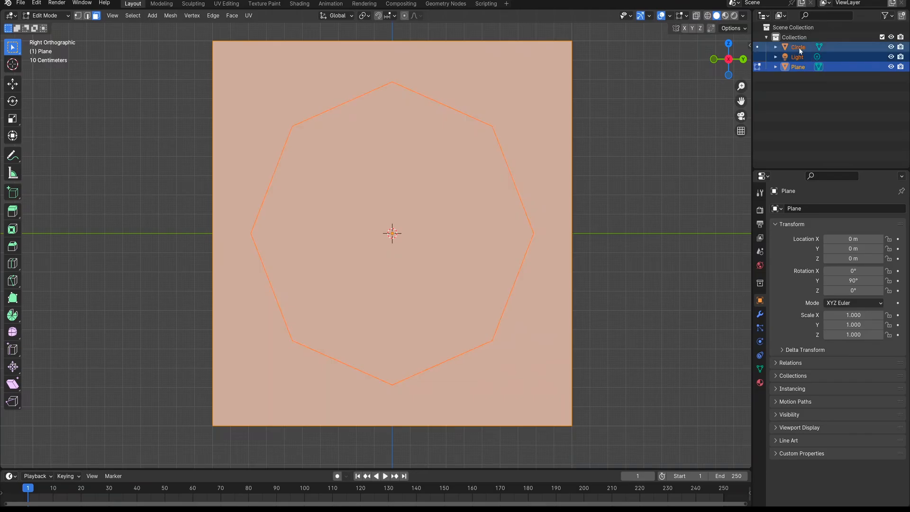
pyautogui.click(173, 16)
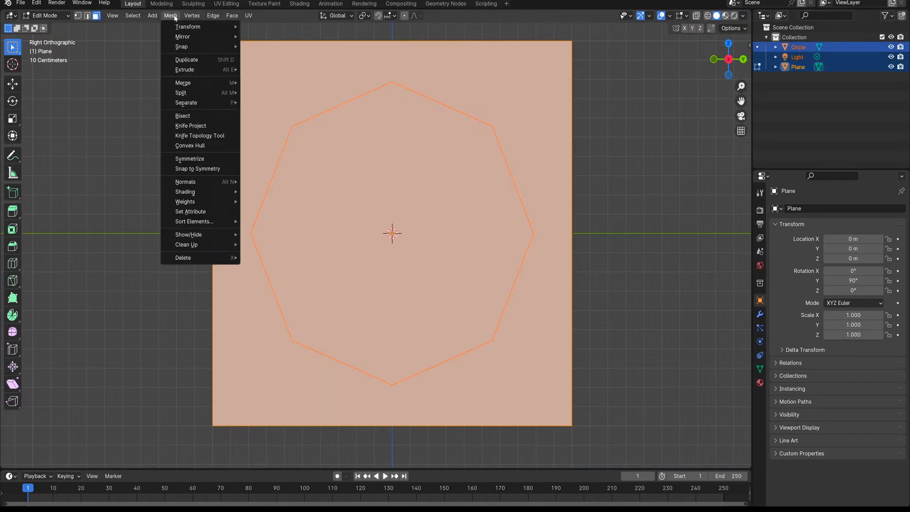
pyautogui.click(208, 125)
# Delete the octagonal face inside the projected outline to open a hole in the plane
pyautogui.moveTo(328, 209); pyautogui.dragTo(335, 248, button='middle')
pyautogui.moveTo(486, 238); pyautogui.dragTo(393, 236, button='middle')
pyautogui.press('x')
pyautogui.click(425, 234)
pyautogui.scroll(2, 405, 211)
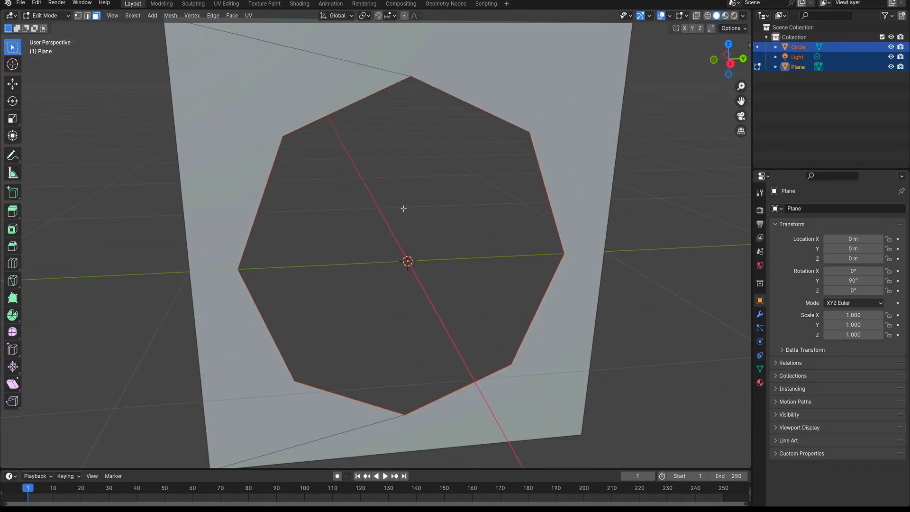
# Connect each of the plane's four corners to the nearest diagonal vertex of the octagonal hole with an edge
pyautogui.press('KP_3')
pyautogui.scroll(-3, 451, 265)
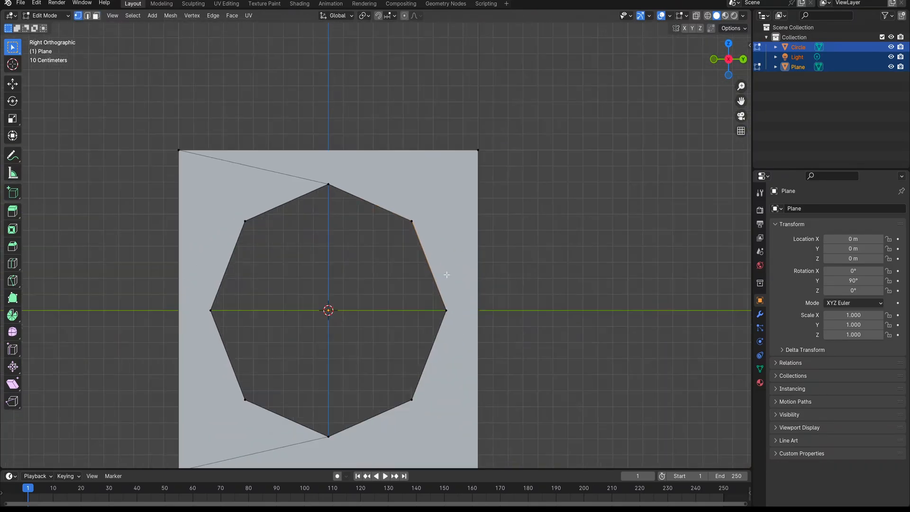
pyautogui.moveTo(463, 136); pyautogui.dragTo(503, 170)
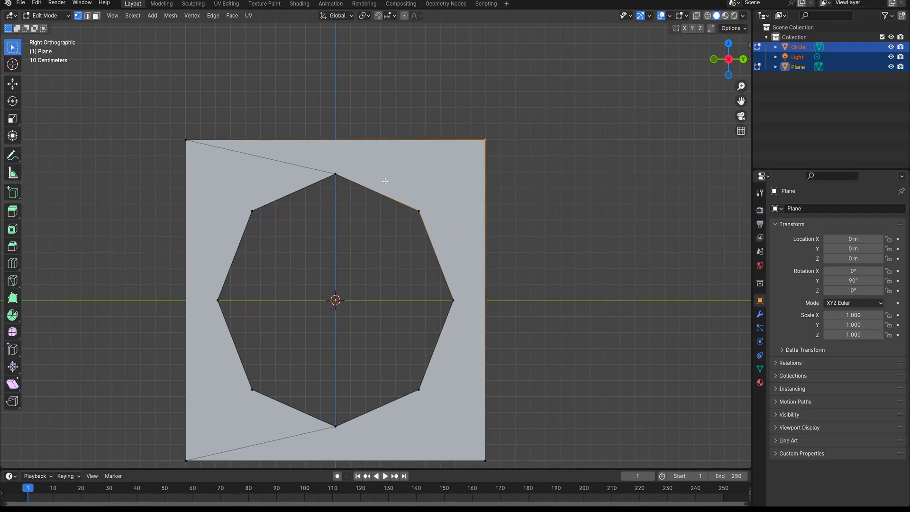
pyautogui.keyDown('shift'); pyautogui.moveTo(425, 251); pyautogui.dragTo(369, 111, button='middle'); pyautogui.keyUp('shift')
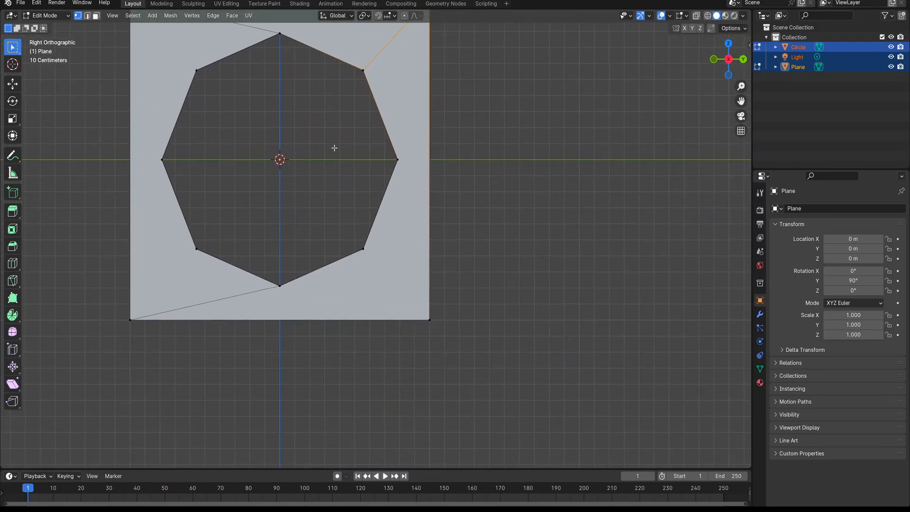
pyautogui.moveTo(331, 231); pyautogui.dragTo(448, 345)
pyautogui.keyDown('shift'); pyautogui.moveTo(331, 335); pyautogui.dragTo(408, 351, button='middle'); pyautogui.keyUp('shift')
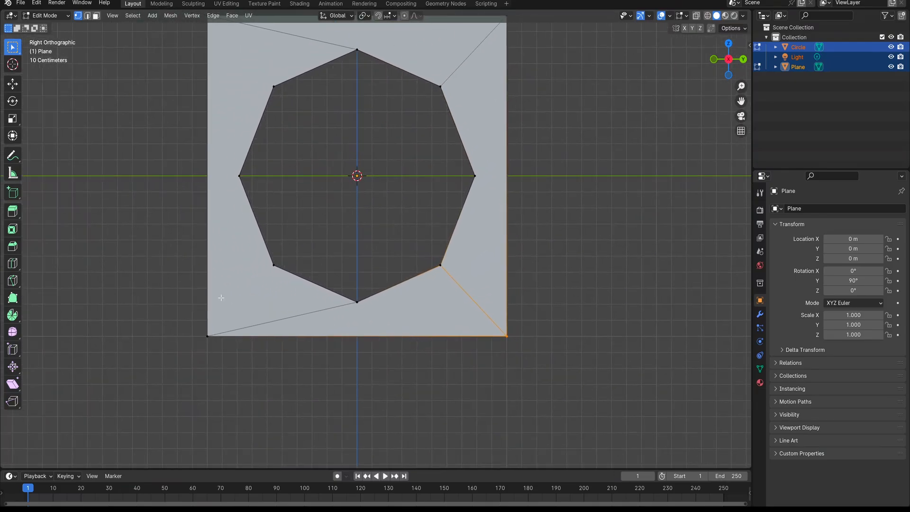
pyautogui.moveTo(184, 271); pyautogui.dragTo(294, 376)
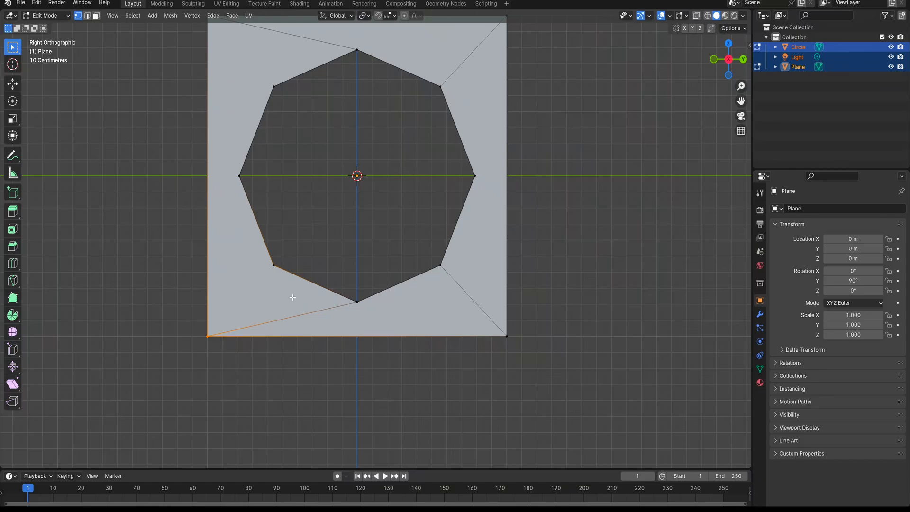
pyautogui.keyDown('shift'); pyautogui.moveTo(284, 214); pyautogui.dragTo(340, 336, button='middle'); pyautogui.keyUp('shift')
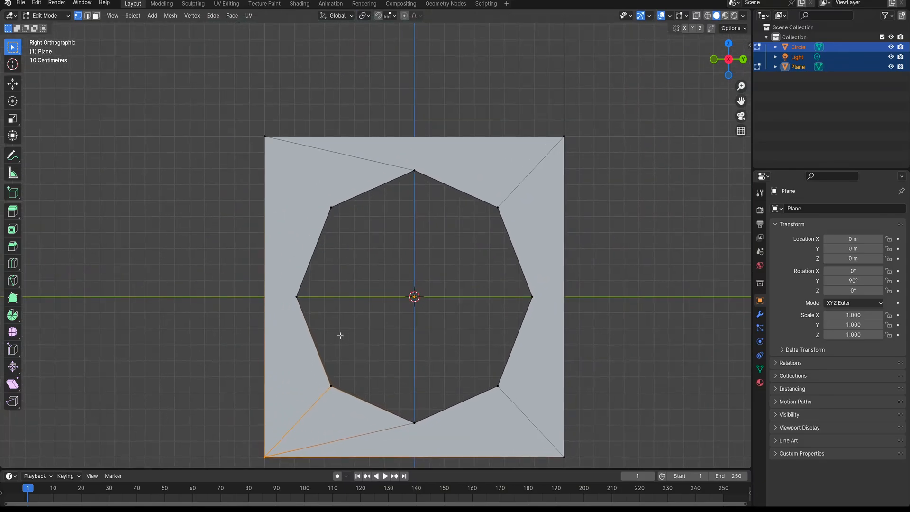
pyautogui.moveTo(253, 127); pyautogui.dragTo(346, 224)
pyautogui.scroll(3, 437, 246)
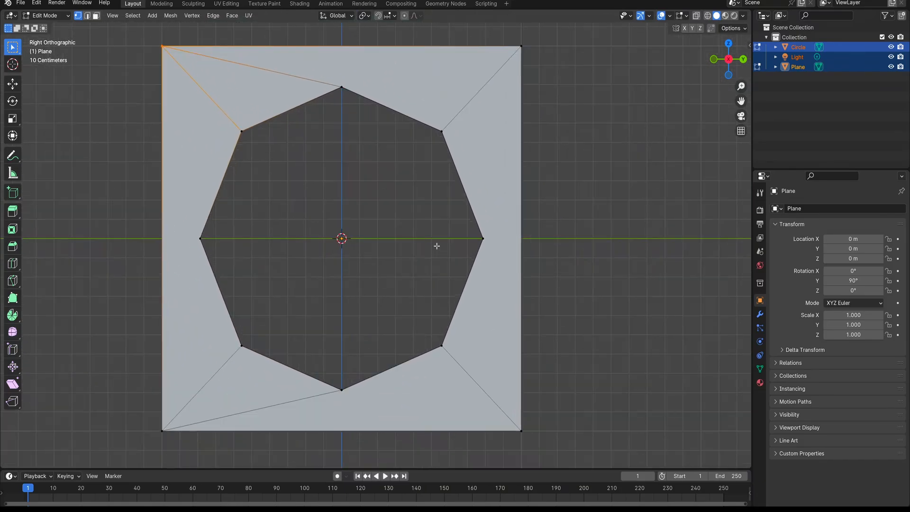
# Turn on snapping and knife-cut a horizontal edge from the hole's vertex on the positive Y side to the plane's outer edge
pyautogui.keyDown('shift'); pyautogui.moveTo(504, 286); pyautogui.dragTo(372, 266, button='middle'); pyautogui.keyUp('shift')
pyautogui.press('k')
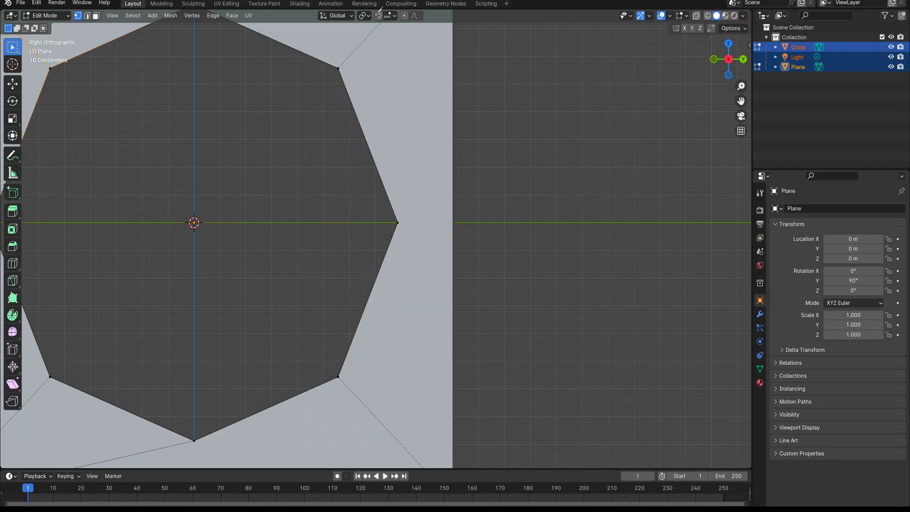
pyautogui.click(378, 16)
pyautogui.click(398, 223)
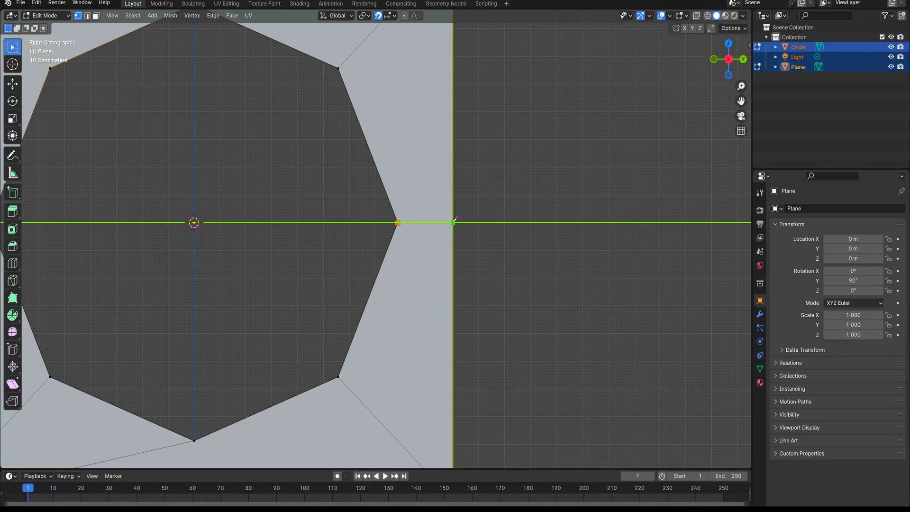
pyautogui.click(453, 223)
pyautogui.press('Return')
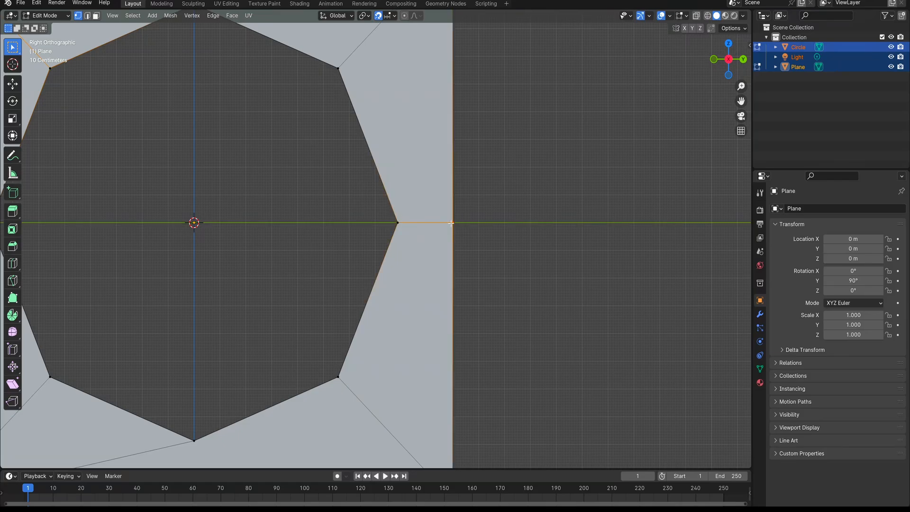
# Knife-cut a horizontal edge from the hole's vertex on the negative Y side to the plane's outer edge
pyautogui.keyDown('shift'); pyautogui.moveTo(315, 289); pyautogui.dragTo(667, 324, button='middle'); pyautogui.keyUp('shift')
pyautogui.scroll(3, 424, 296)
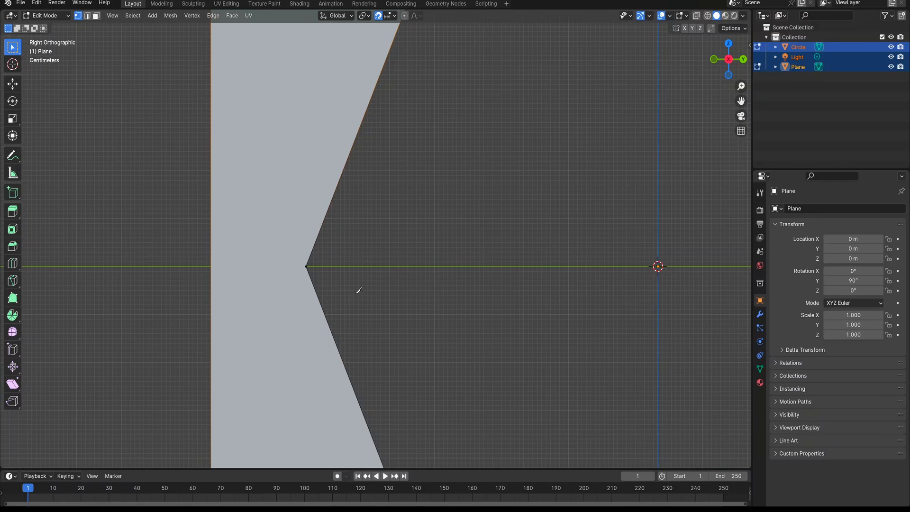
pyautogui.click(306, 266)
pyautogui.click(212, 267)
pyautogui.press('Return')
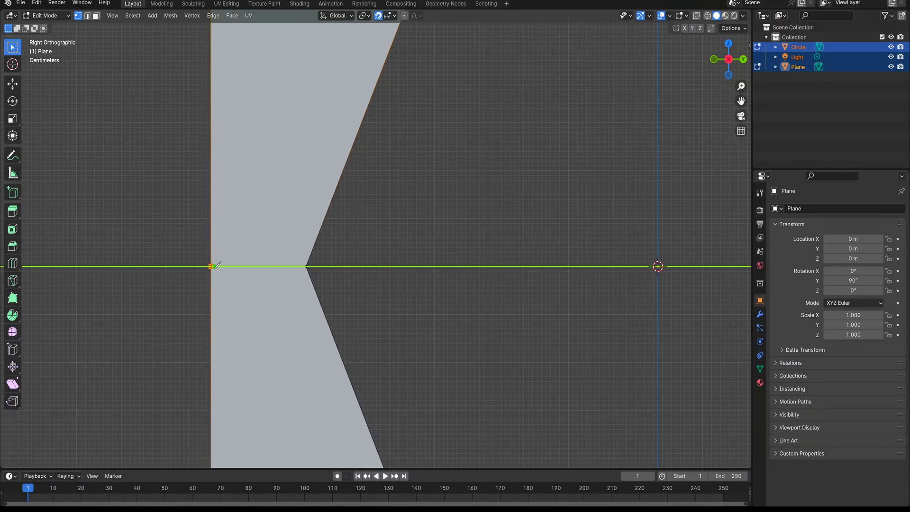
# Knife-cut a vertical edge from the hole's topmost vertex straight up to the plane's upper border
pyautogui.scroll(-6, 376, 232)
pyautogui.scroll(6, 410, 140)
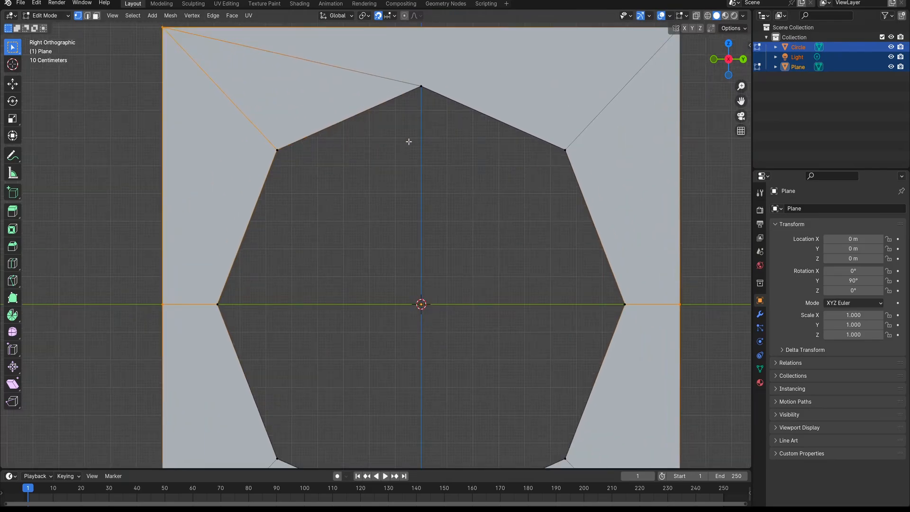
pyautogui.keyDown('shift'); pyautogui.moveTo(404, 271); pyautogui.dragTo(380, 331, button='middle'); pyautogui.keyUp('shift')
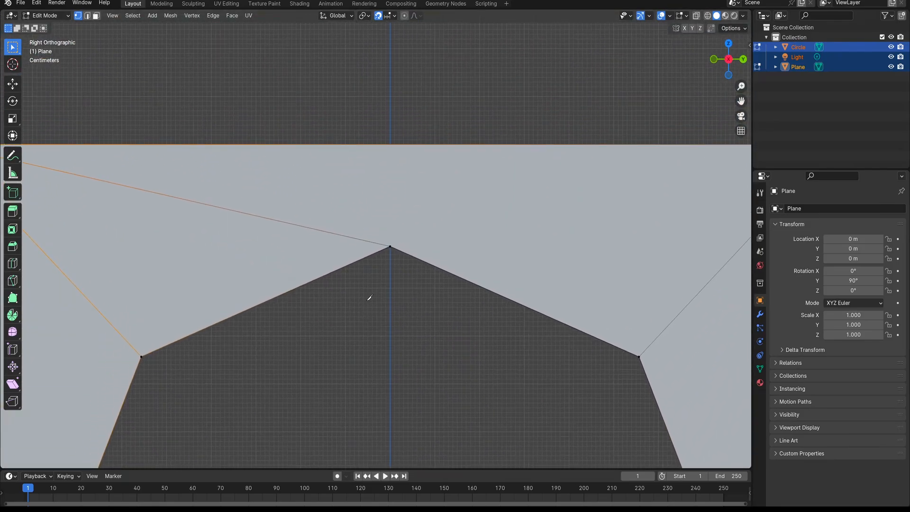
pyautogui.press('k')
pyautogui.click(391, 247)
pyautogui.press('x')
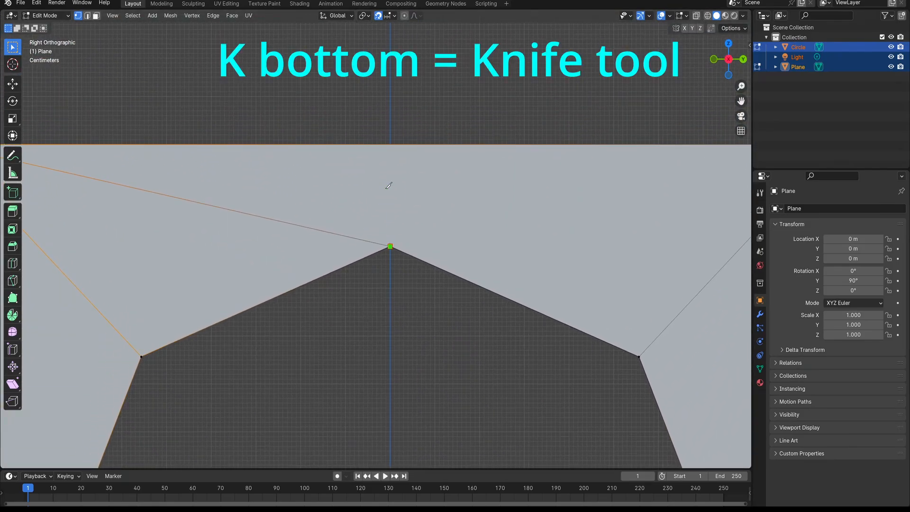
pyautogui.press('z')
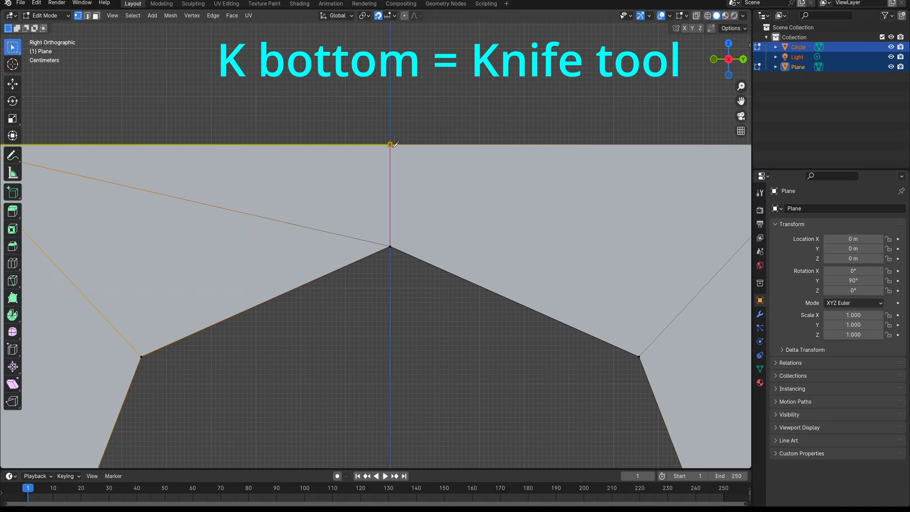
pyautogui.press('Return')
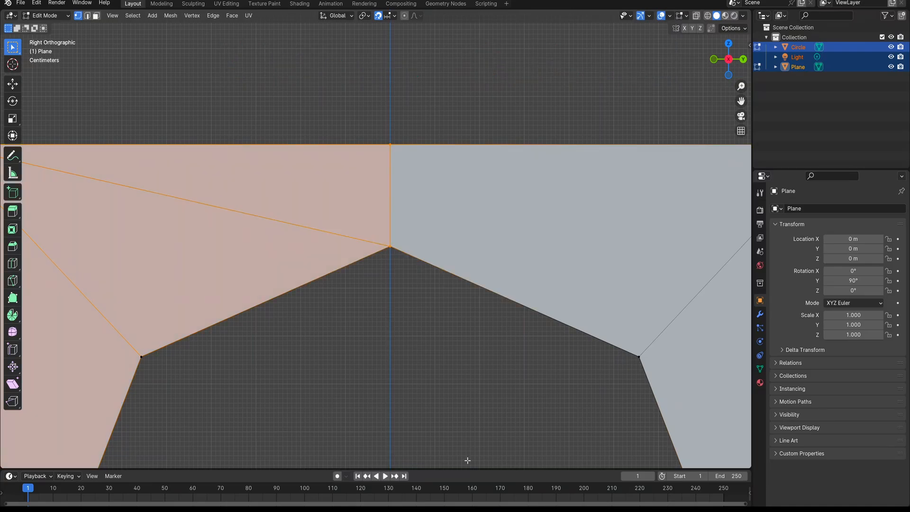
# Knife-cut a vertical edge along Z from the hole's lowest vertex down to the plane's lower border
pyautogui.keyDown('shift'); pyautogui.moveTo(468, 460); pyautogui.dragTo(435, 462, button='middle'); pyautogui.keyUp('shift')
pyautogui.scroll(-2, 408, 382)
pyautogui.keyDown('shift'); pyautogui.moveTo(407, 367); pyautogui.dragTo(390, 280, button='middle'); pyautogui.keyUp('shift')
pyautogui.scroll(5, 419, 180)
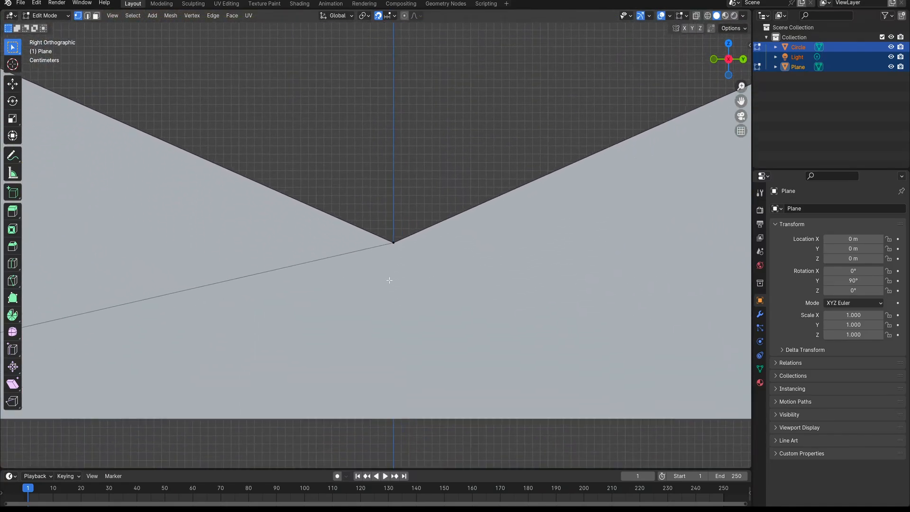
pyautogui.click(394, 243)
pyautogui.press('z')
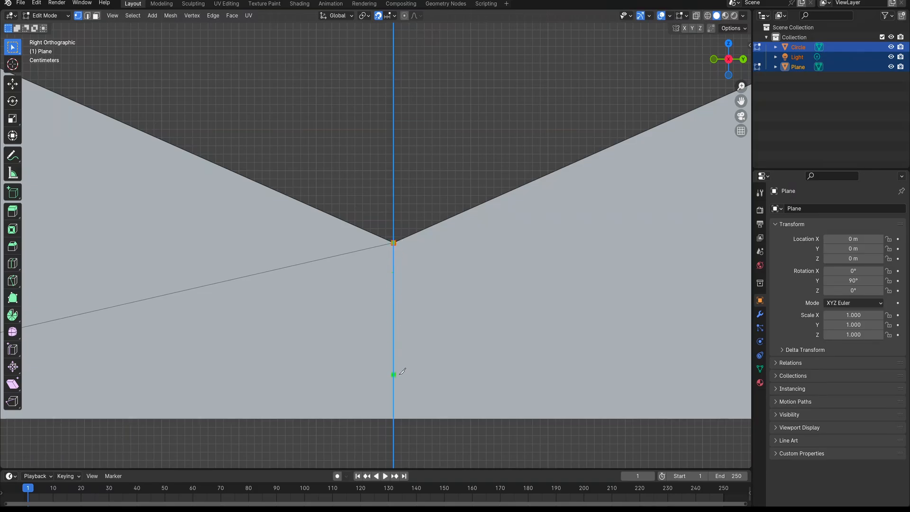
pyautogui.click(394, 418)
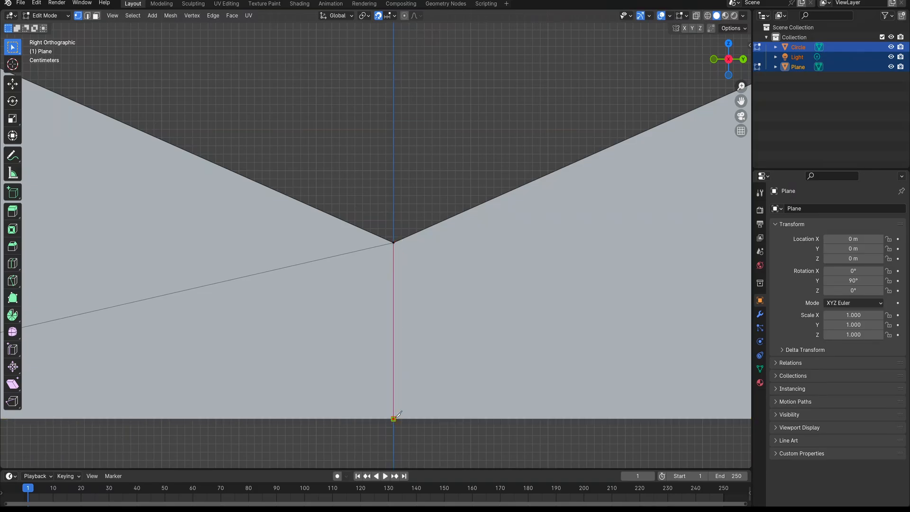
pyautogui.press('Return')
# Dissolve the stray edge running from the lower corner on the negative Y side to the hole's lowest vertex
pyautogui.scroll(-3, 492, 259)
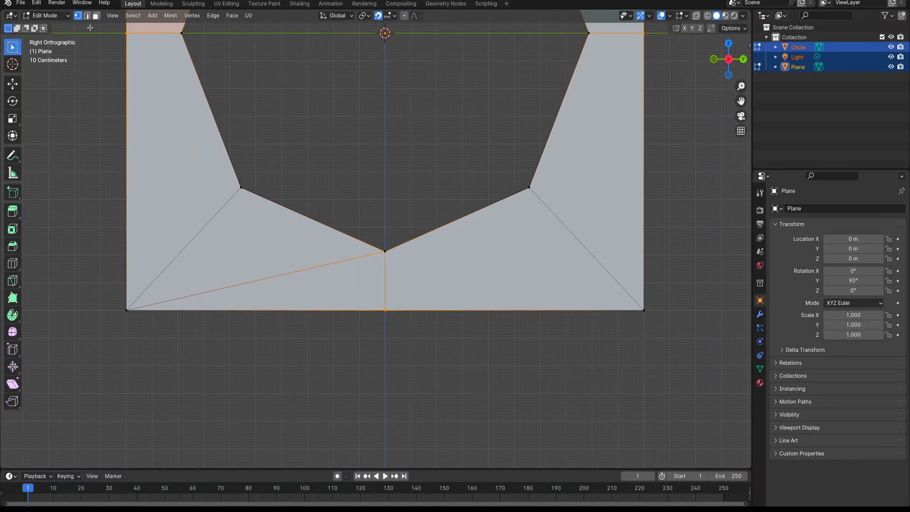
pyautogui.click(87, 16)
pyautogui.keyDown('shift'); pyautogui.moveTo(212, 136); pyautogui.dragTo(236, 156, button='middle'); pyautogui.keyUp('shift')
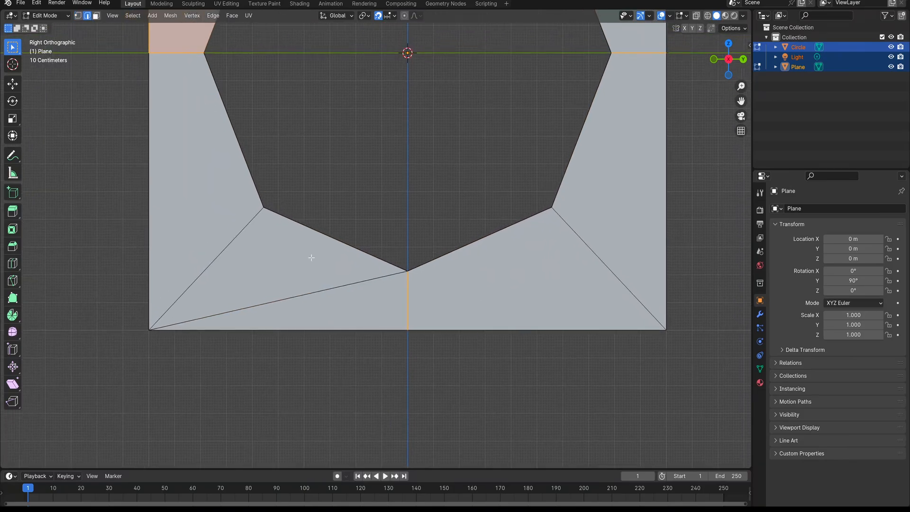
pyautogui.click(342, 291)
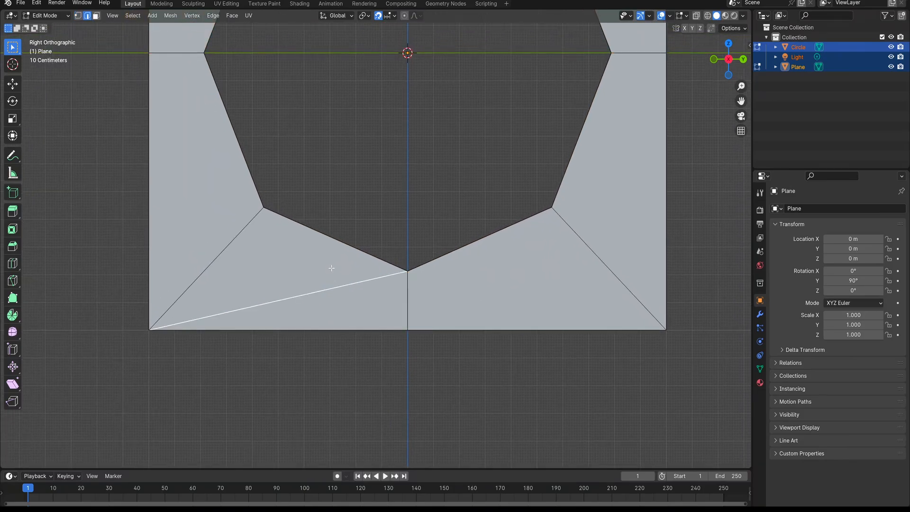
pyautogui.press('x')
pyautogui.click(331, 313)
pyautogui.scroll(-3, 356, 270)
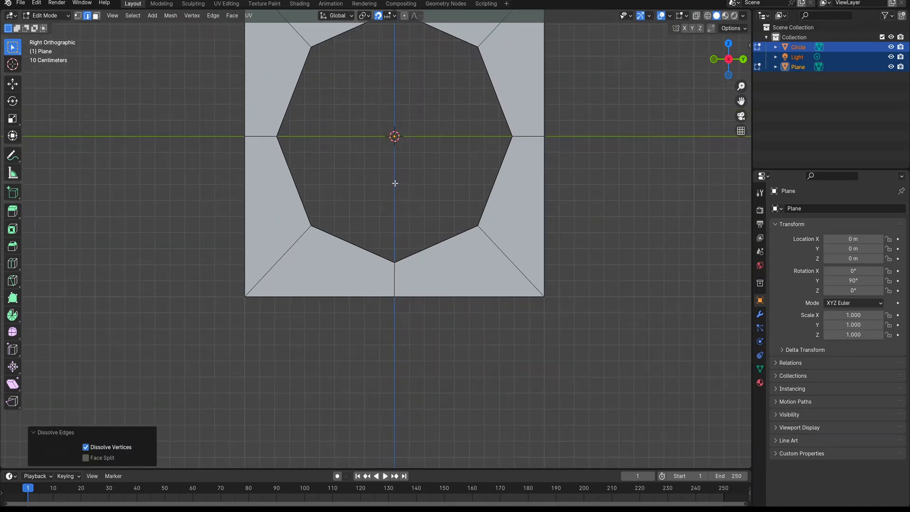
# Dissolve the stray edge running from the upper corner on the negative Y side to the hole's topmost vertex
pyautogui.keyDown('shift'); pyautogui.moveTo(395, 183); pyautogui.dragTo(369, 365, button='middle'); pyautogui.keyUp('shift')
pyautogui.click(335, 185)
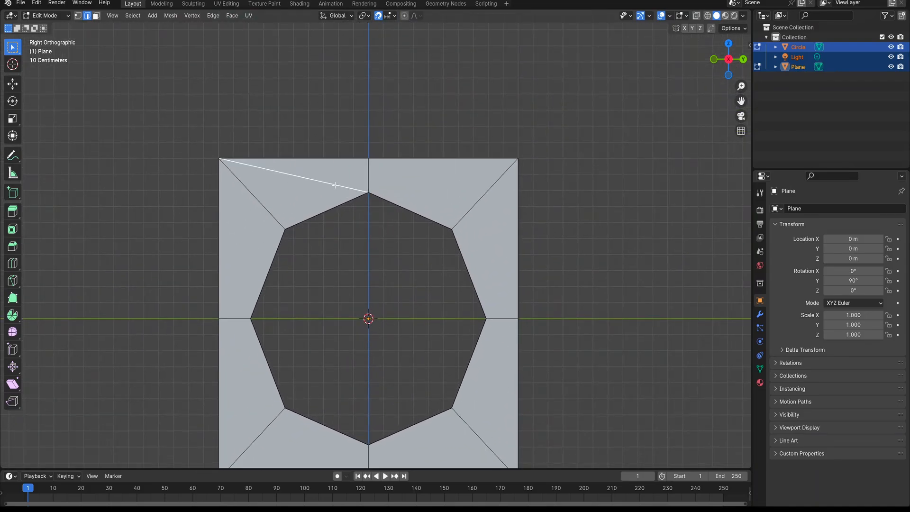
pyautogui.press('x')
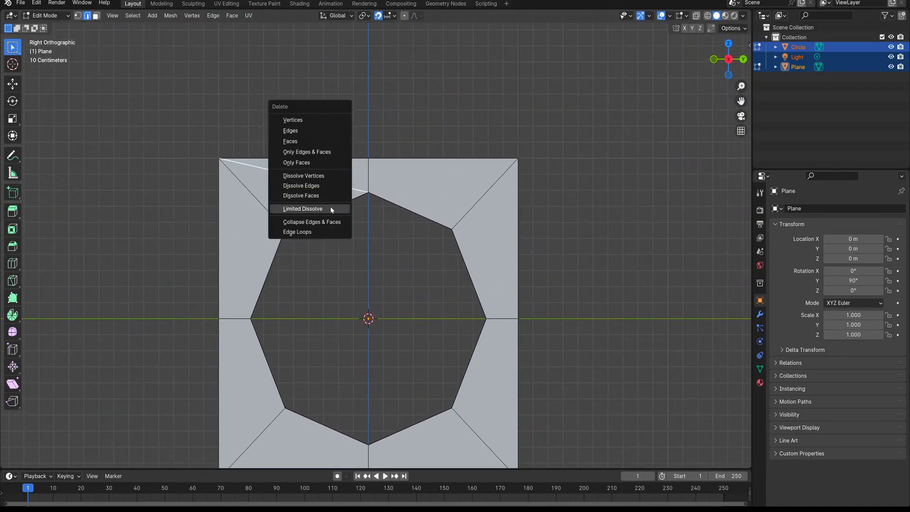
pyautogui.click(325, 183)
# Return to Object Mode and move only the plane 1 m up along Z, away from the circle
pyautogui.moveTo(291, 274); pyautogui.dragTo(390, 350, button='middle')
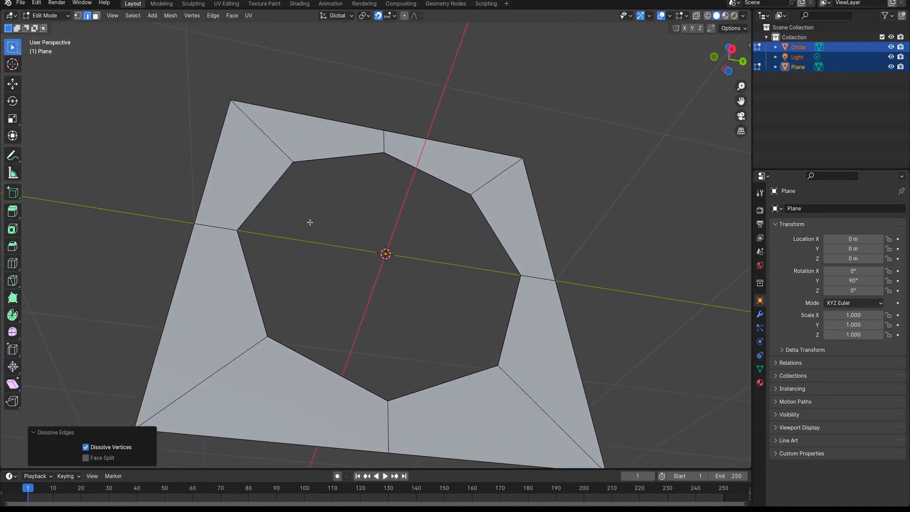
pyautogui.scroll(-5, 310, 223)
pyautogui.press('Tab')
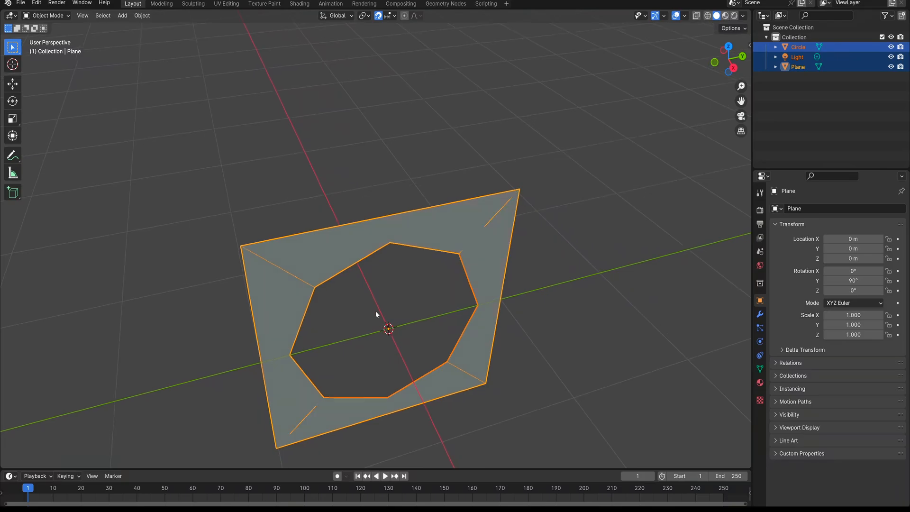
pyautogui.moveTo(375, 311); pyautogui.dragTo(368, 279, button='middle')
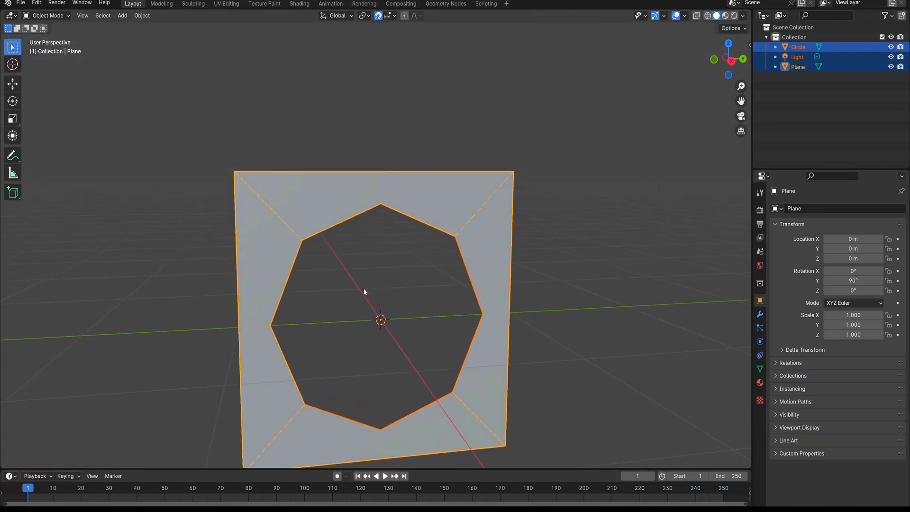
pyautogui.press('g')
pyautogui.press('z')
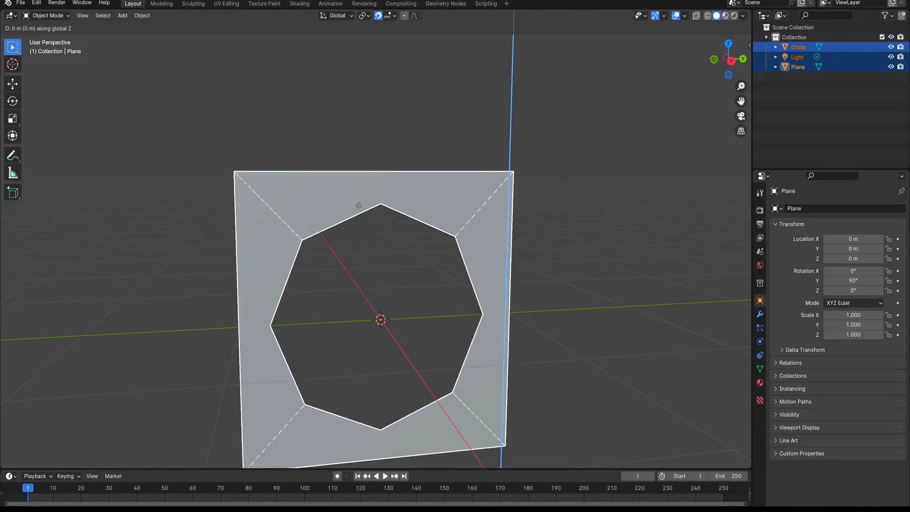
pyautogui.moveTo(444, 157); pyautogui.dragTo(421, 76)
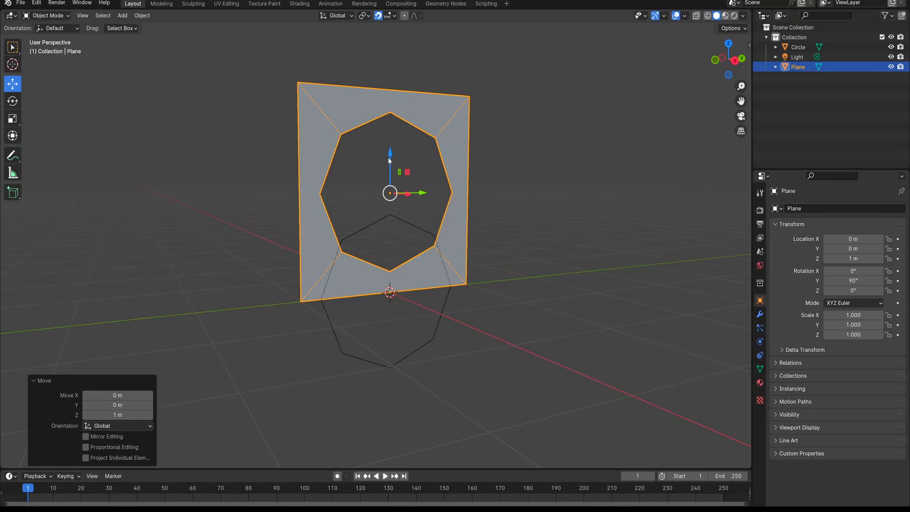
# Delete the leftover circle outline and select the plane
pyautogui.click(379, 246)
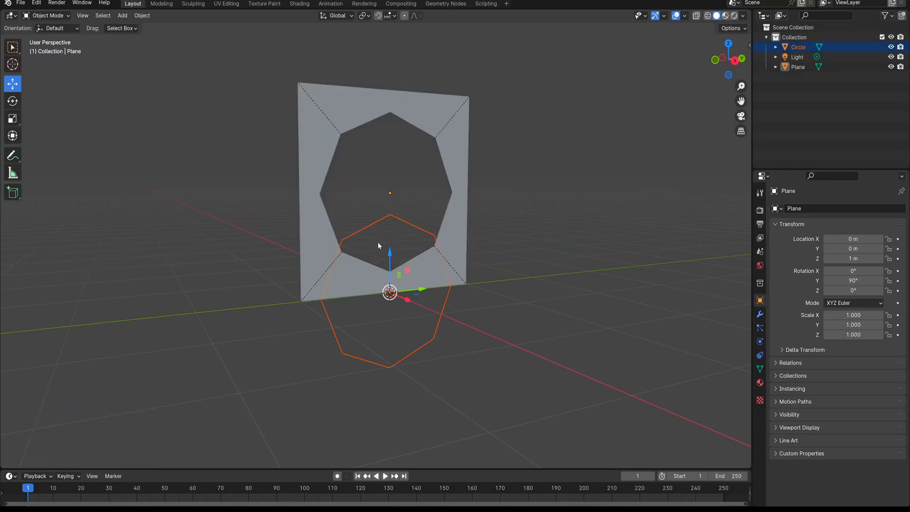
pyautogui.press('x')
pyautogui.click(378, 246)
pyautogui.keyDown('shift'); pyautogui.moveTo(382, 189); pyautogui.dragTo(381, 277, button='middle'); pyautogui.keyUp('shift')
pyautogui.scroll(1, 369, 230)
pyautogui.click(373, 191)
pyautogui.press('g')
pyautogui.press('x')
pyautogui.rightClick(377, 161)
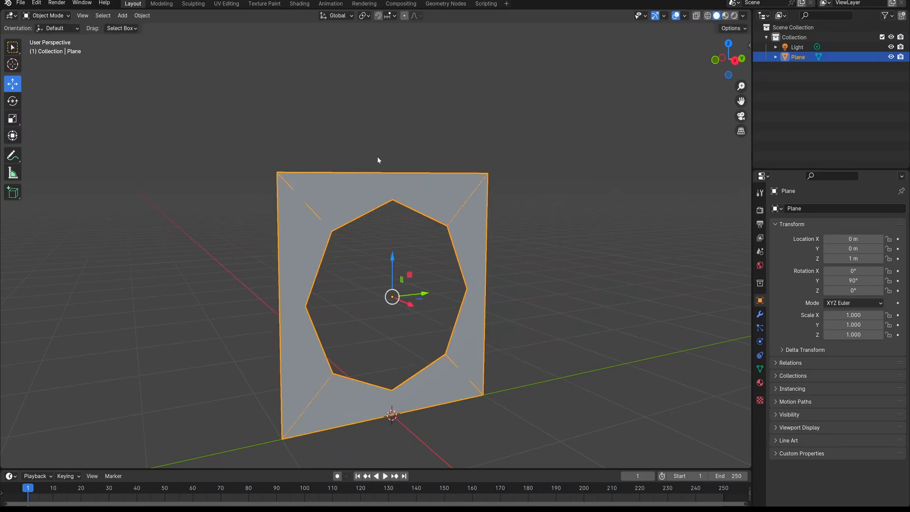
pyautogui.press('z')
pyautogui.press('Escape')
# Raise the plane along Z to a height of about 2.33 m and enter Edit Mode
pyautogui.press('g')
pyautogui.press('z')
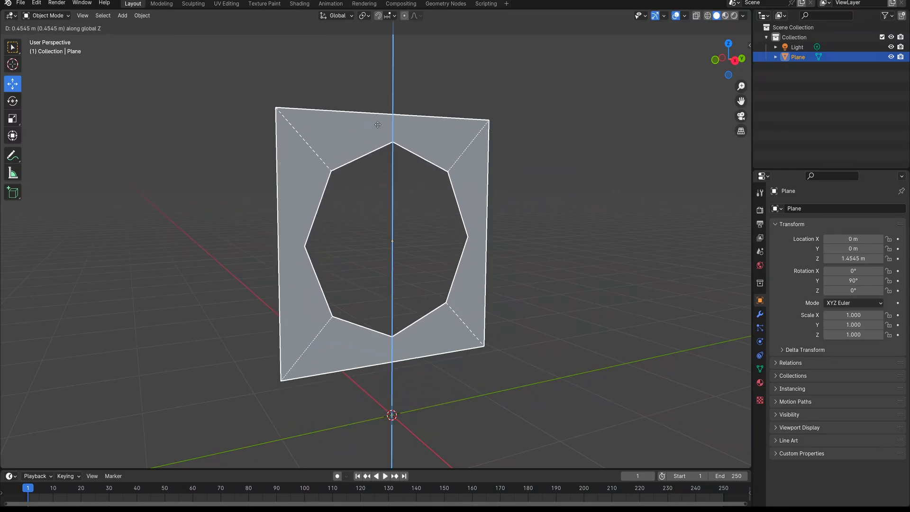
pyautogui.click(371, 46)
pyautogui.keyDown('shift'); pyautogui.scroll(5, 365, 113); pyautogui.keyUp('shift')
pyautogui.press('Tab')
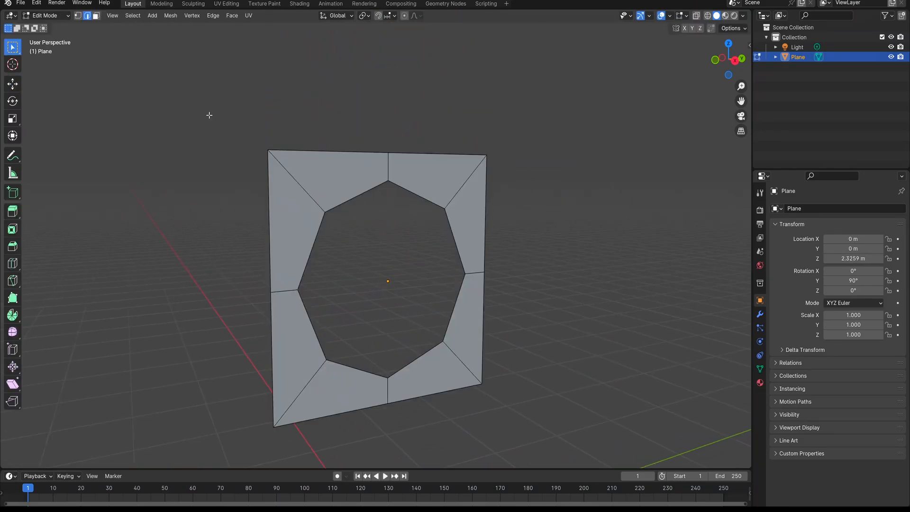
# Try to select the octagonal hole's whole boundary as an edge loop
pyautogui.click(366, 198)
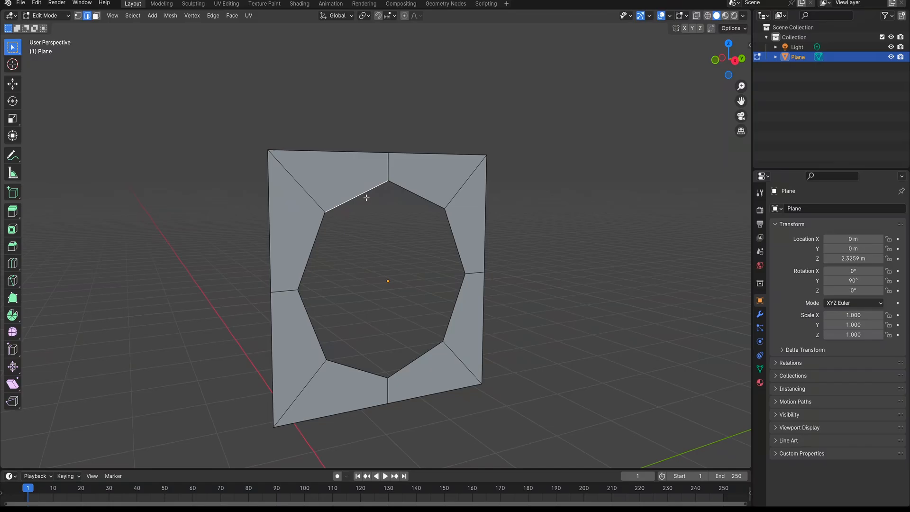
pyautogui.click(365, 247)
pyautogui.keyDown('alt'); pyautogui.click(337, 201); pyautogui.keyUp('alt')
# Merge all of the plane's vertices by distance with a merge distance of 0.1 m, then clear the selection
pyautogui.press('KP_3')
pyautogui.click(78, 16)
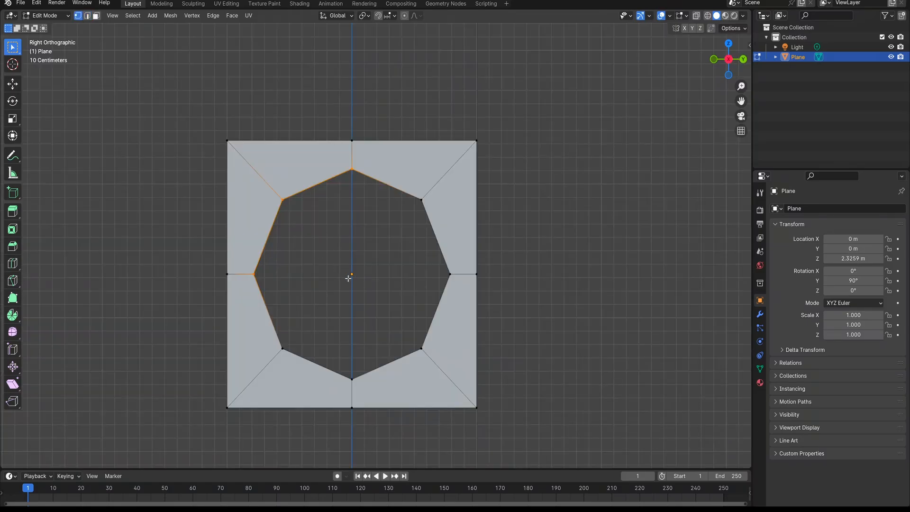
pyautogui.press('a')
pyautogui.press('m')
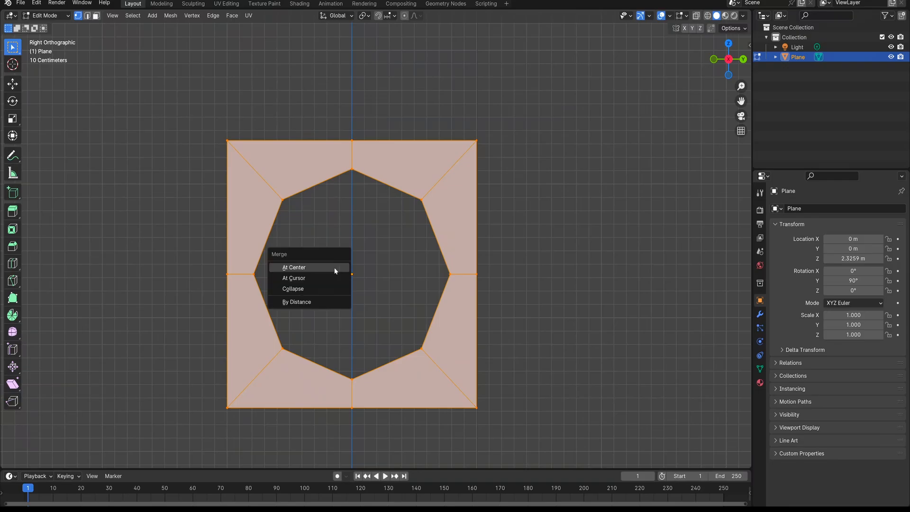
pyautogui.click(317, 302)
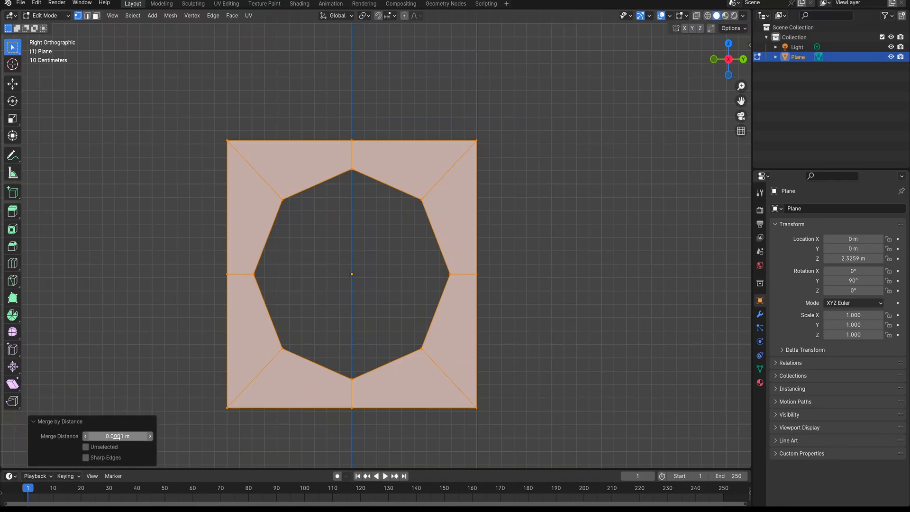
pyautogui.click(118, 436)
pyautogui.write('0.4')
pyautogui.press('Return')
pyautogui.moveTo(117, 436); pyautogui.dragTo(104, 436)
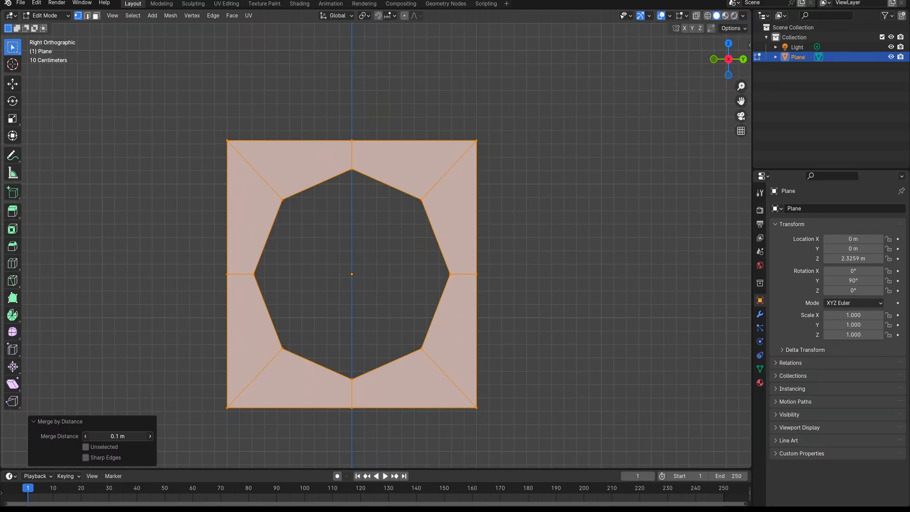
pyautogui.click(48, 422)
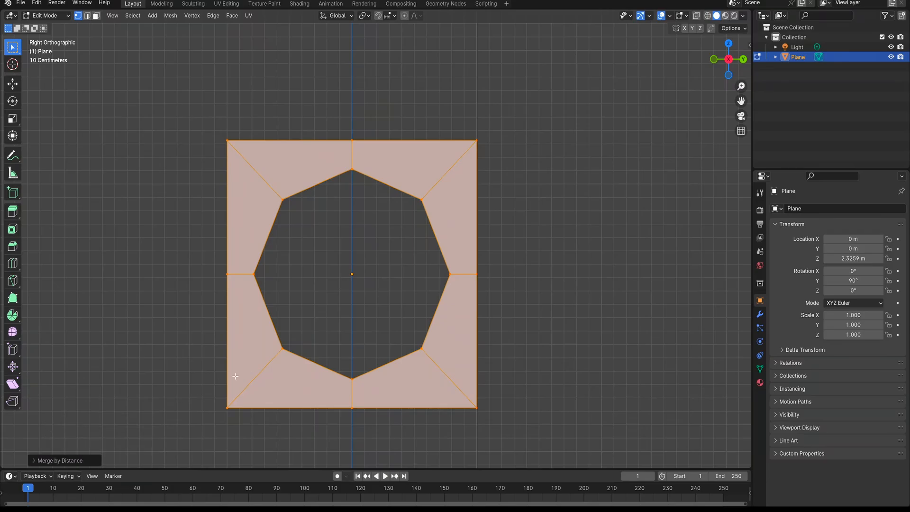
pyautogui.click(419, 283)
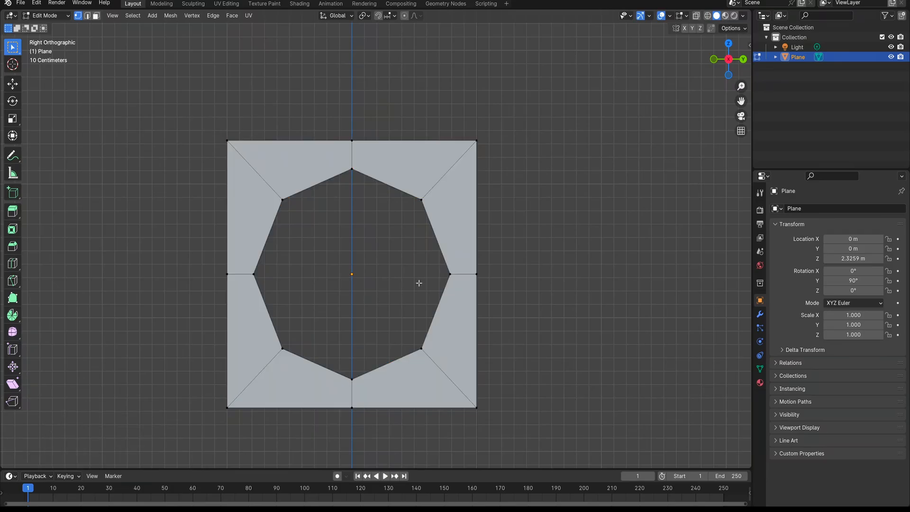
# Select all eight boundary edges of the octagonal hole in edge select mode
pyautogui.click(86, 16)
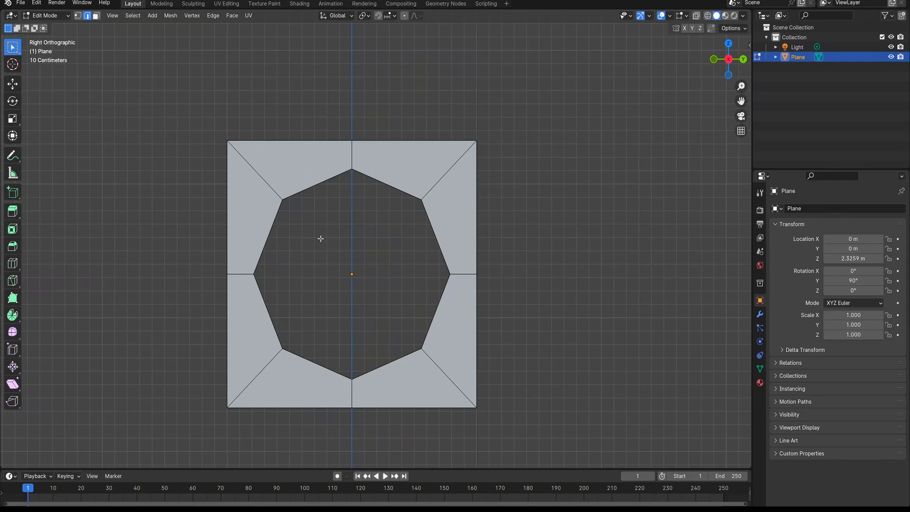
pyautogui.keyDown('alt'); pyautogui.click(304, 188); pyautogui.keyUp('alt')
pyautogui.keyDown('alt'); pyautogui.keyDown('shift'); pyautogui.click(385, 187); pyautogui.keyUp('shift'); pyautogui.keyUp('alt')
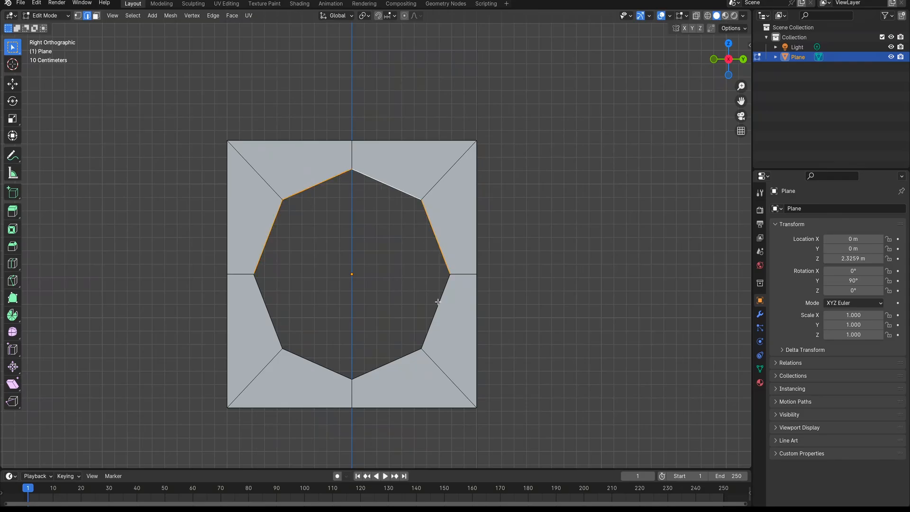
pyautogui.keyDown('alt'); pyautogui.keyDown('shift'); pyautogui.click(438, 301); pyautogui.keyUp('shift'); pyautogui.keyUp('alt')
pyautogui.keyDown('alt'); pyautogui.keyDown('shift'); pyautogui.click(403, 351); pyautogui.keyUp('shift'); pyautogui.keyUp('alt')
pyautogui.keyDown('alt'); pyautogui.keyDown('shift'); pyautogui.click(310, 356); pyautogui.keyUp('shift'); pyautogui.keyUp('alt')
pyautogui.keyDown('alt'); pyautogui.keyDown('shift'); pyautogui.click(391, 358); pyautogui.keyUp('shift'); pyautogui.keyUp('alt')
pyautogui.moveTo(321, 309); pyautogui.dragTo(317, 309, button='middle')
pyautogui.scroll(1, 322, 299)
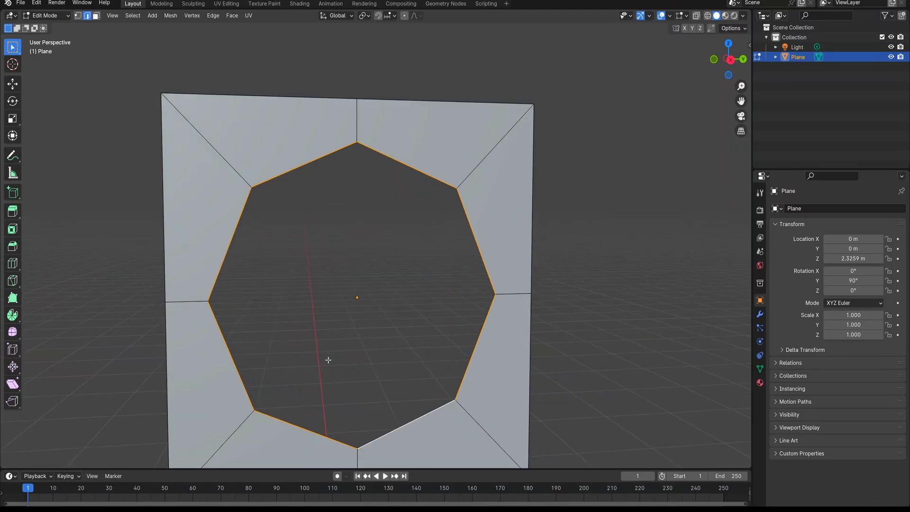
# Extrude the hole's boundary edges in place and scale them slightly inward in the YZ plane to form a narrow inner ring
pyautogui.hotkey('ctrl', 'e')
pyautogui.click(318, 247)
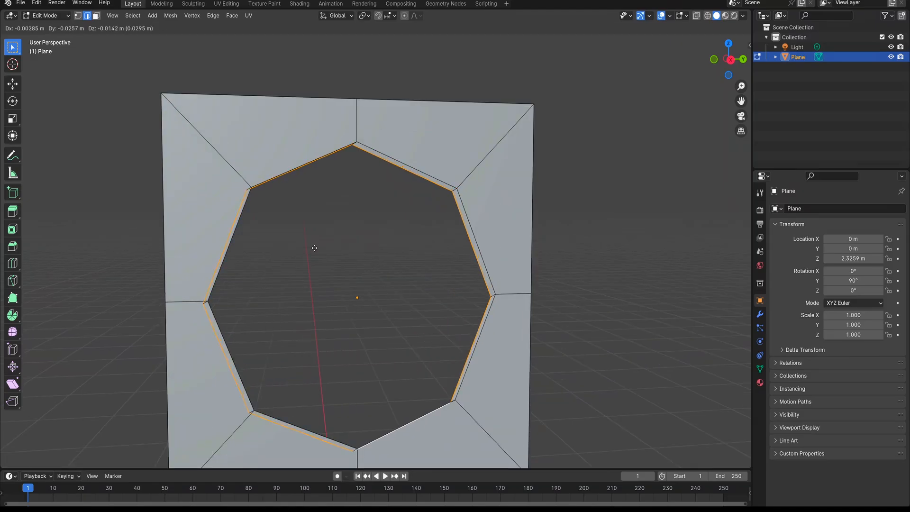
pyautogui.rightClick(315, 248)
pyautogui.click(12, 118)
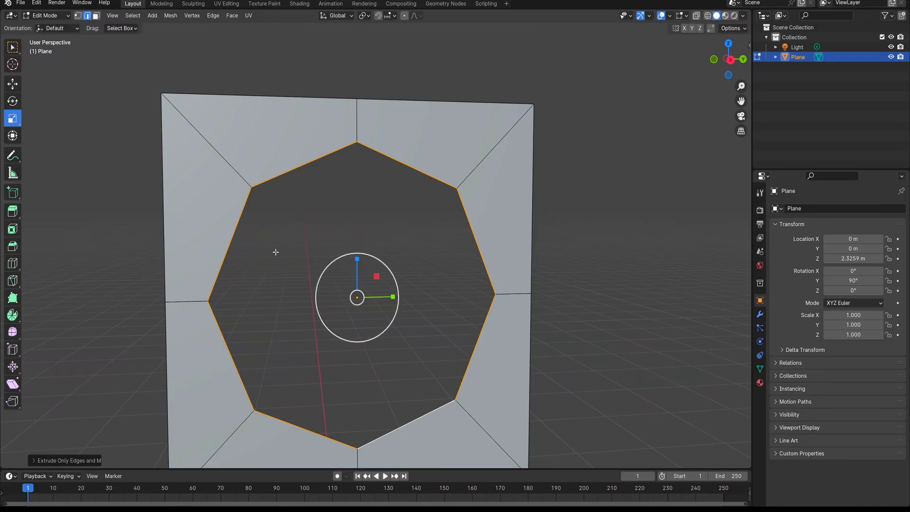
pyautogui.press('KP_3')
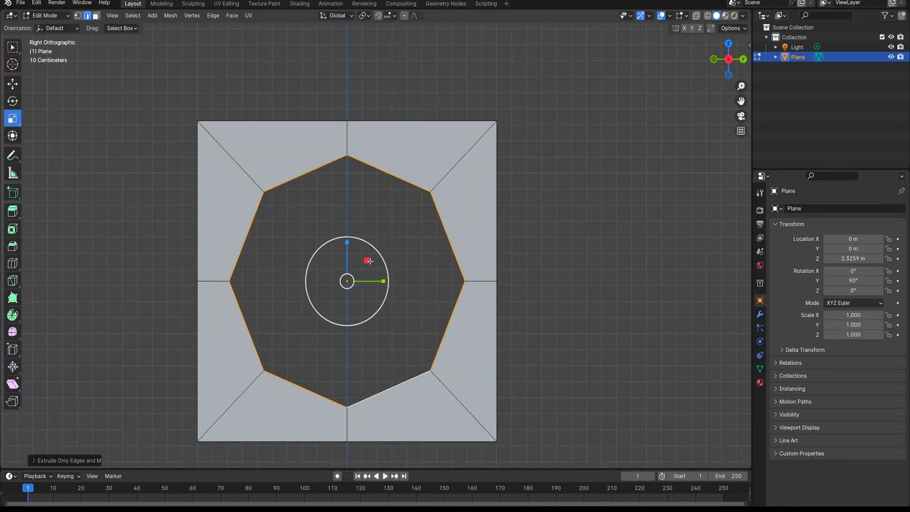
pyautogui.moveTo(369, 261); pyautogui.dragTo(366, 260)
pyautogui.scroll(-2, 332, 281)
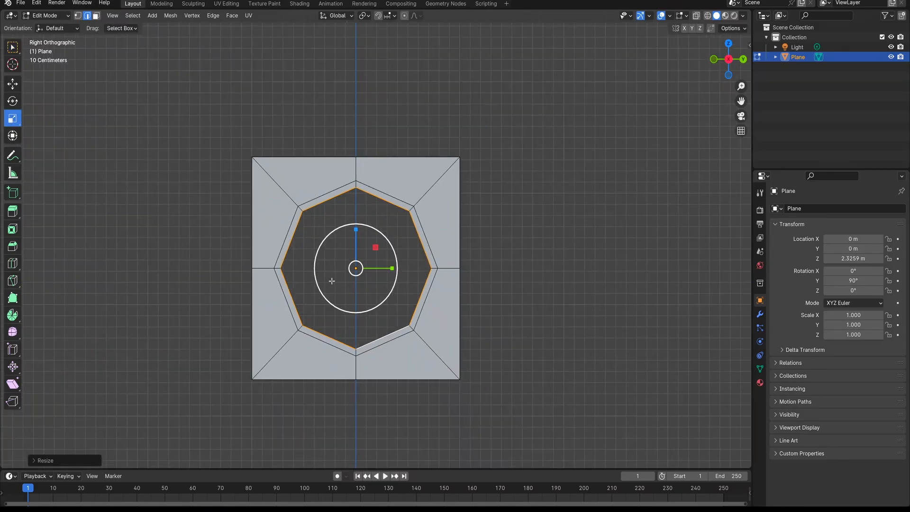
# Return to Object Mode and delete the plane with the octagonal hole
pyautogui.moveTo(332, 281); pyautogui.dragTo(392, 287, button='middle')
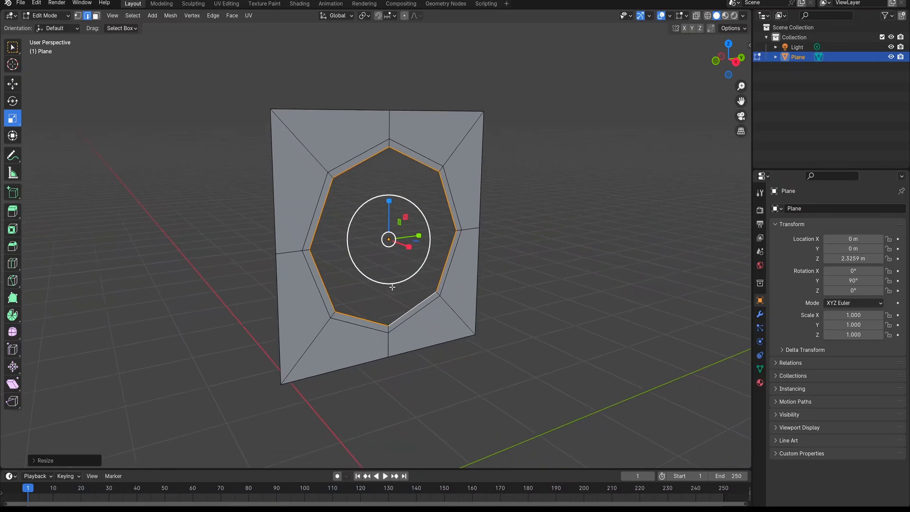
pyautogui.scroll(1, 392, 287)
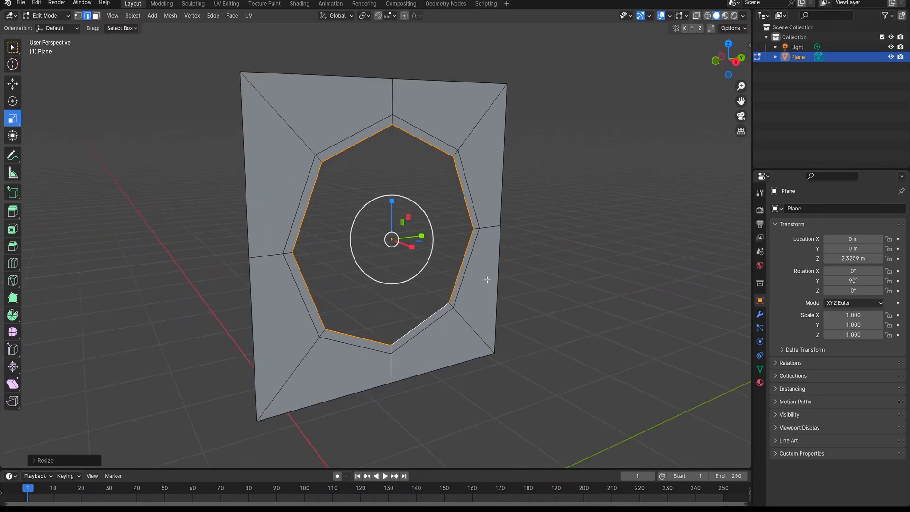
pyautogui.scroll(-4, 483, 280)
pyautogui.press('Tab')
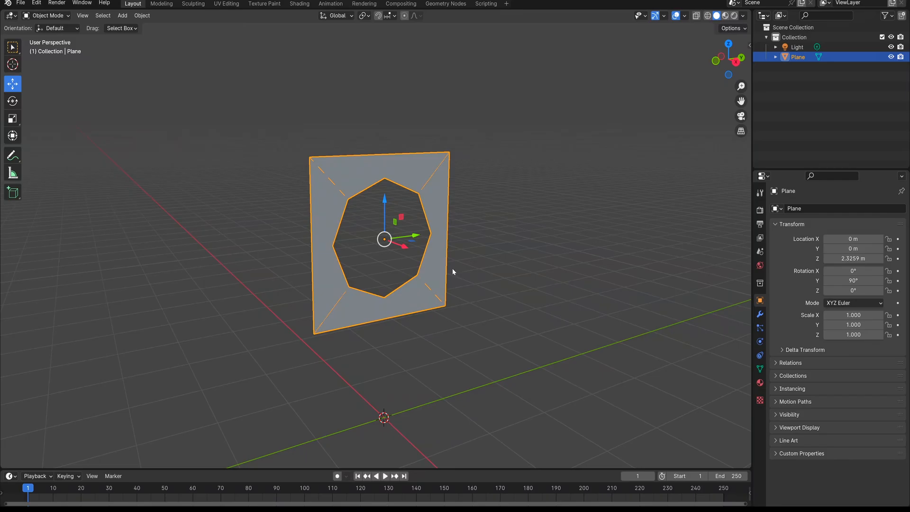
pyautogui.press('x')
pyautogui.click(408, 263)
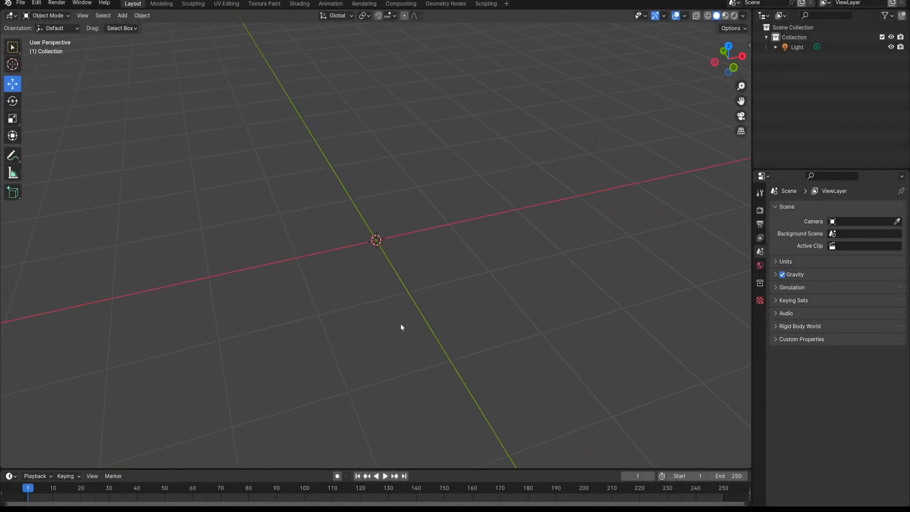
# Add a cylinder mesh at the world origin and view it from the top
pyautogui.keyDown('shift'); pyautogui.moveTo(401, 325); pyautogui.dragTo(398, 325, button='middle'); pyautogui.keyUp('shift')
pyautogui.hotkey('shift', 'a')
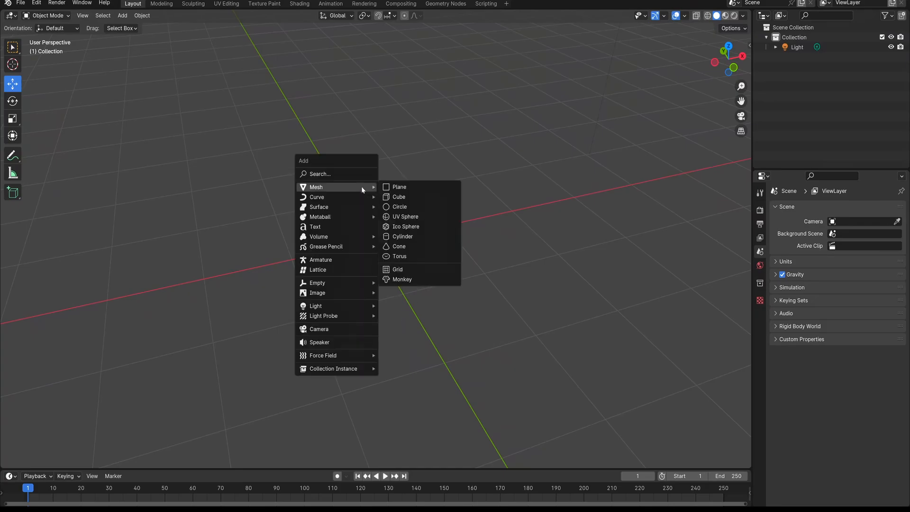
pyautogui.click(393, 238)
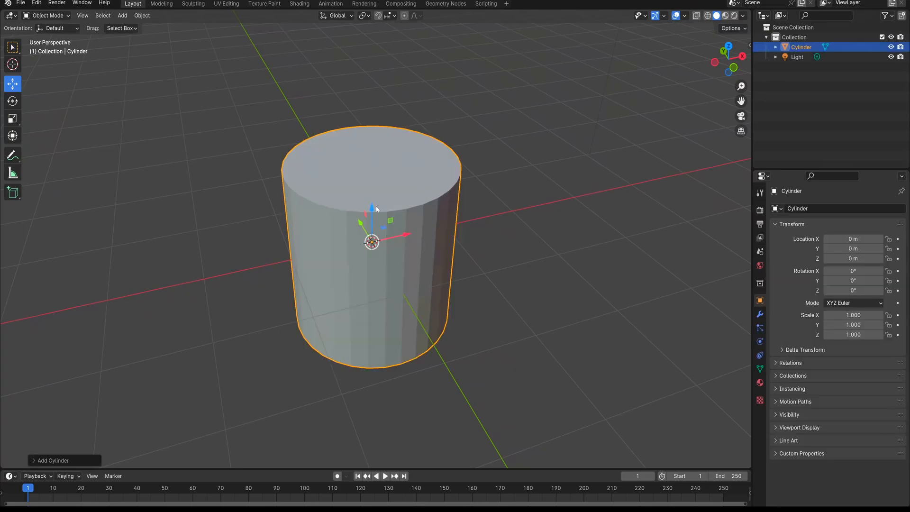
pyautogui.press('KP_7')
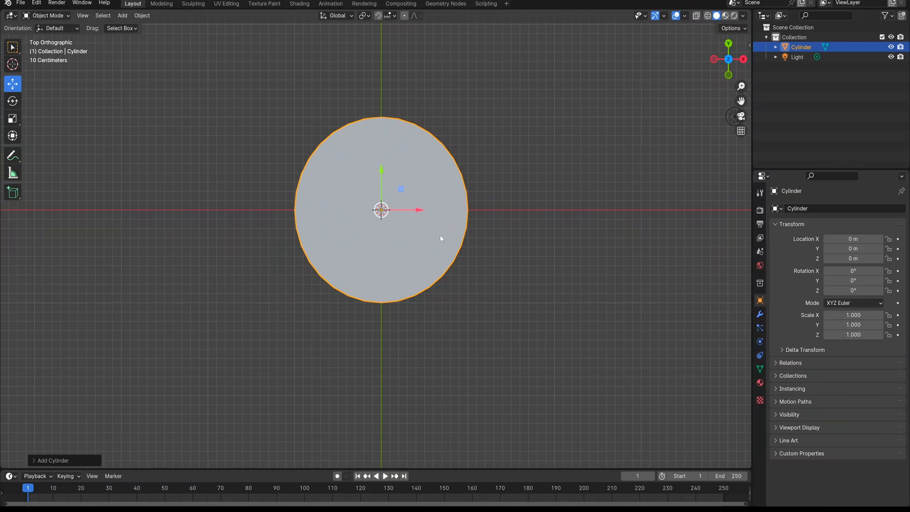
# Check the Emulate Numpad option in the Input preferences and close the preferences
pyautogui.click(36, 2)
pyautogui.click(71, 131)
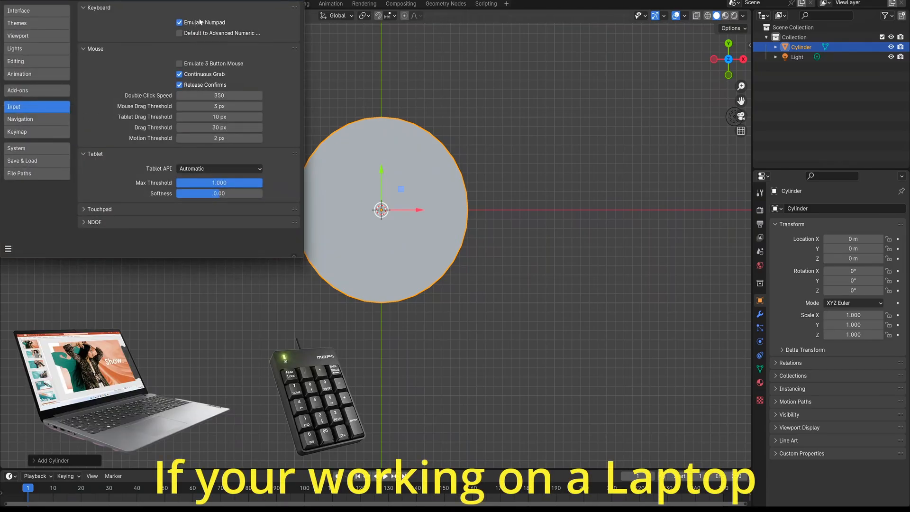
pyautogui.click(297, 1)
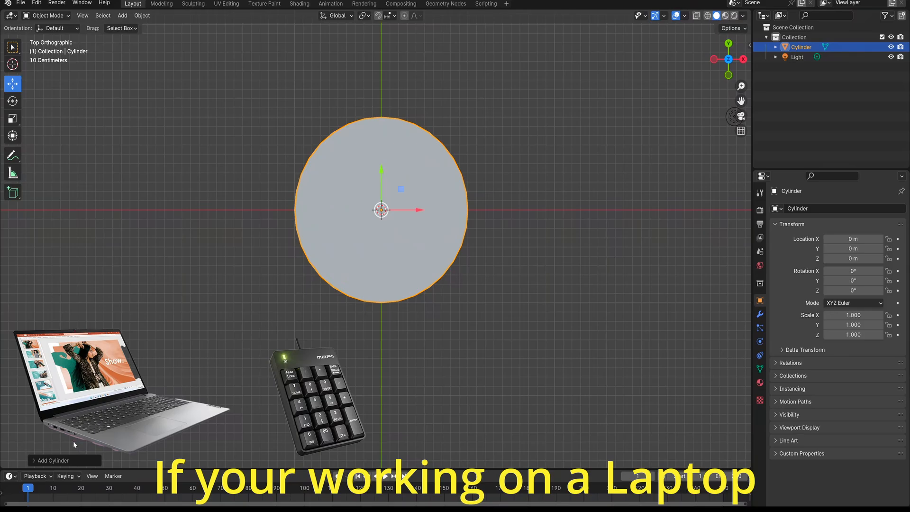
# Set the new cylinder's vertex count to 10
pyautogui.click(34, 460)
pyautogui.click(118, 344)
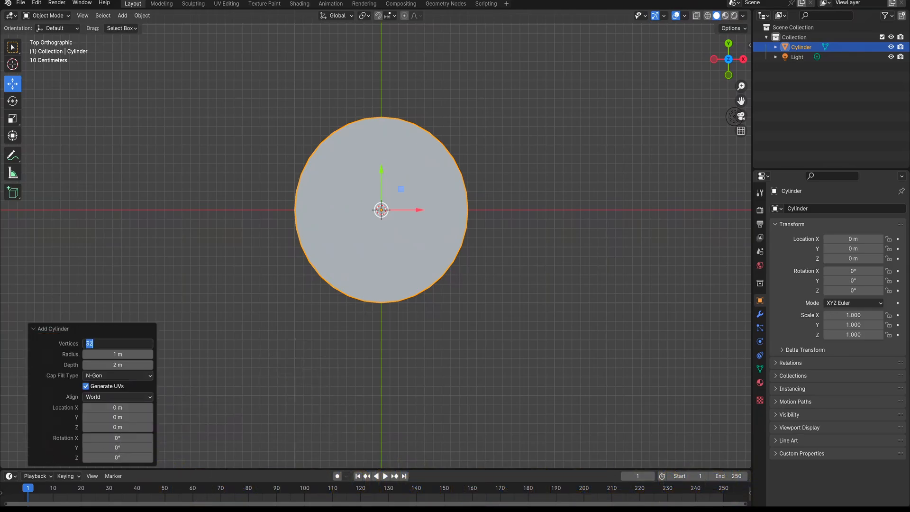
pyautogui.write('10')
pyautogui.press('Return')
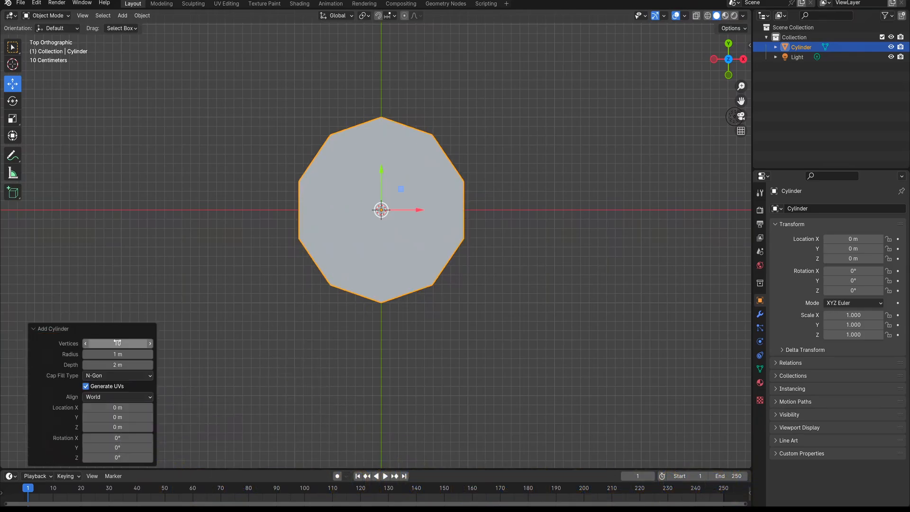
pyautogui.click(38, 330)
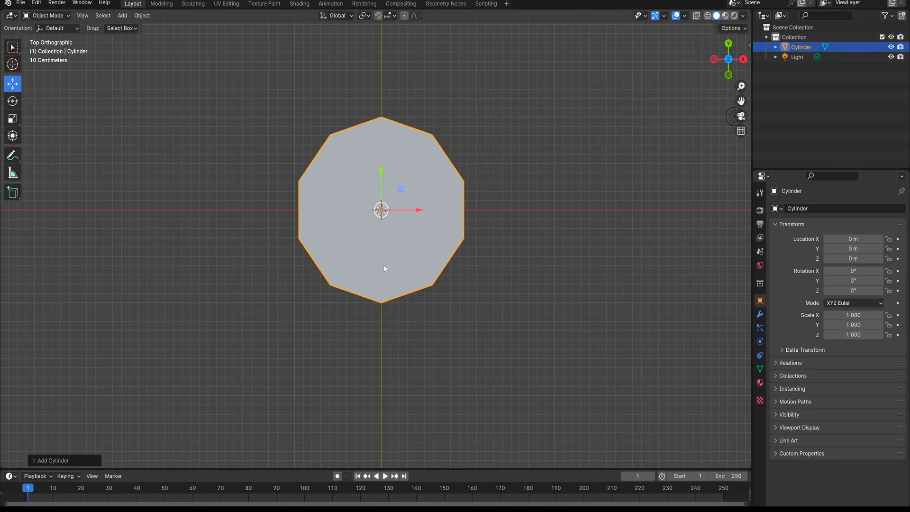
# In Edit Mode, select the cylinder's side and bottom faces in wireframe from the right view and delete them, keeping only the top cap
pyautogui.keyDown('shift'); pyautogui.moveTo(385, 266); pyautogui.dragTo(369, 277, button='middle'); pyautogui.keyUp('shift')
pyautogui.scroll(2, 334, 260)
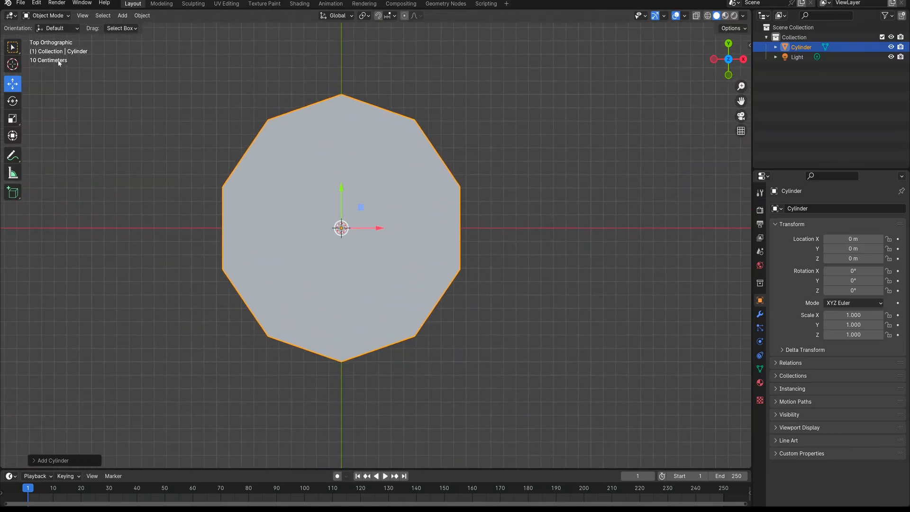
pyautogui.press('Tab')
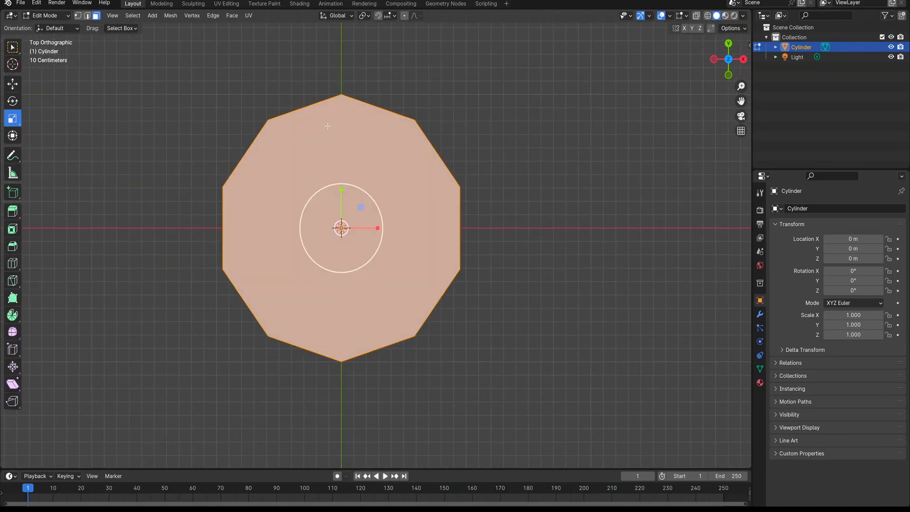
pyautogui.hotkey('alt', 'a')
pyautogui.press('KP_3')
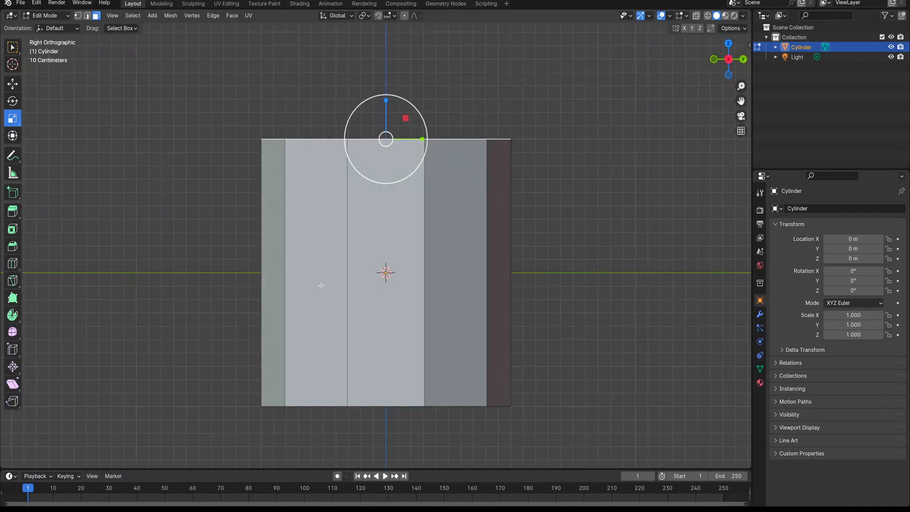
pyautogui.keyDown('shift'); pyautogui.moveTo(402, 311); pyautogui.dragTo(395, 244, button='middle'); pyautogui.keyUp('shift')
pyautogui.press('z')
pyautogui.click(190, 219)
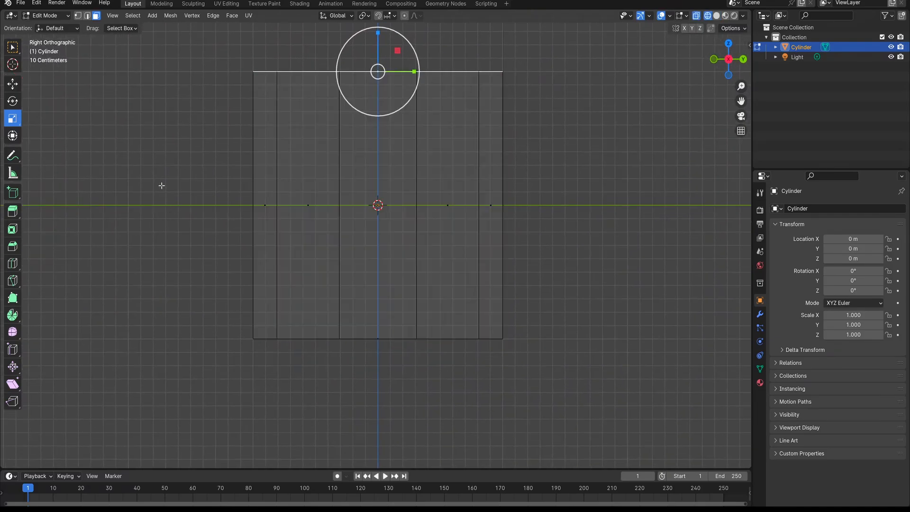
pyautogui.moveTo(134, 110); pyautogui.dragTo(693, 455)
pyautogui.press('x')
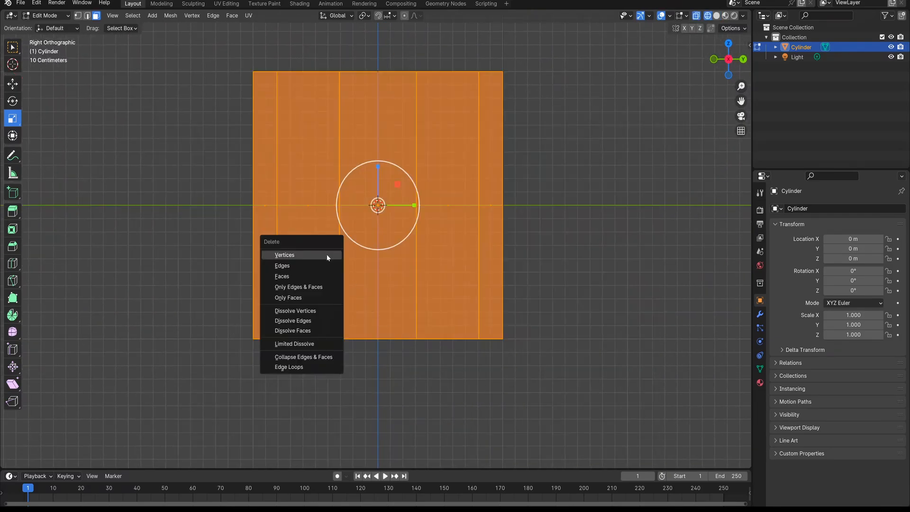
pyautogui.click(309, 272)
# Show the remaining ten-sided face from the top in solid shading
pyautogui.moveTo(381, 196); pyautogui.dragTo(379, 272, button='middle')
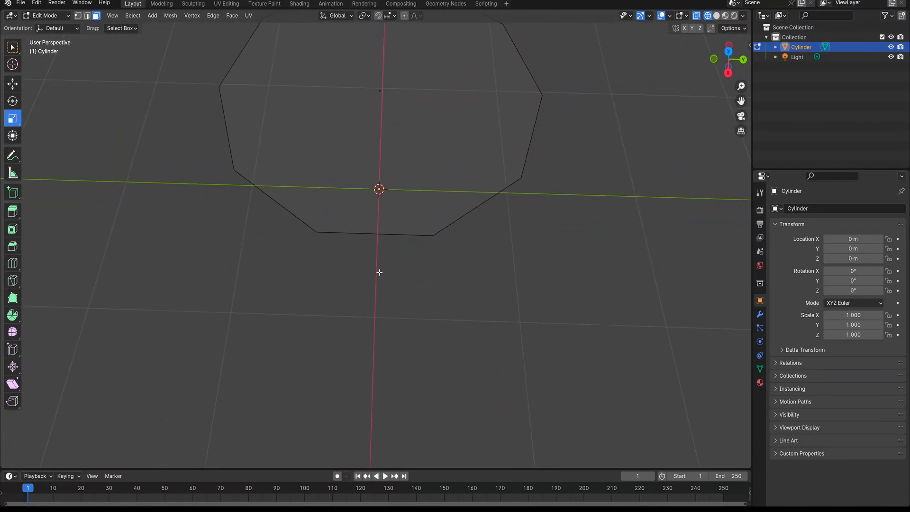
pyautogui.press('KP_7')
pyautogui.press('z')
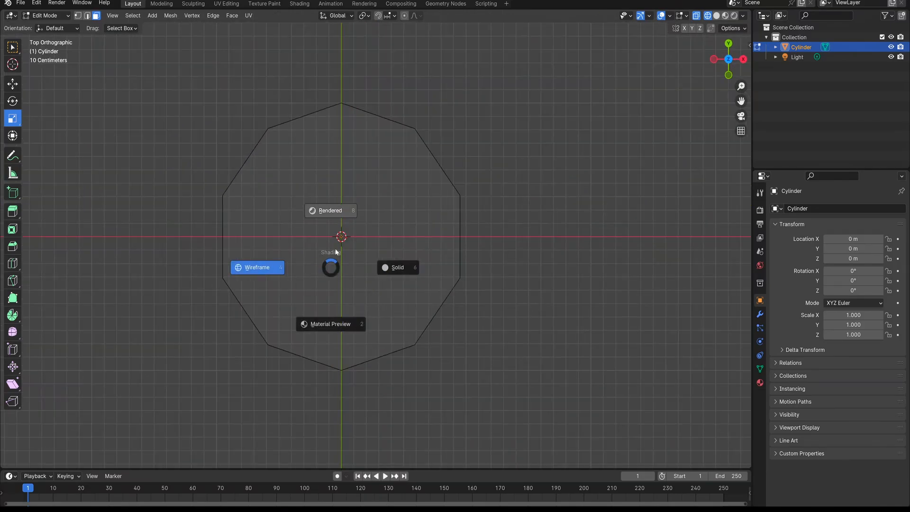
pyautogui.click(410, 271)
pyautogui.keyDown('shift'); pyautogui.moveTo(371, 270); pyautogui.dragTo(397, 290, button='middle'); pyautogui.keyUp('shift')
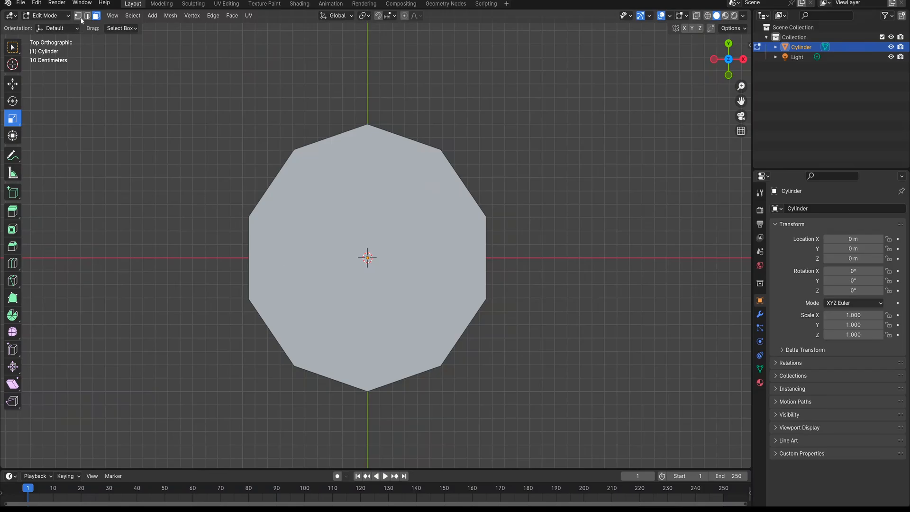
# Inset the ten-sided face slightly and delete the inner face to leave a narrow ring
pyautogui.click(354, 213)
pyautogui.keyDown('shift'); pyautogui.moveTo(346, 242); pyautogui.dragTo(338, 229, button='middle'); pyautogui.keyUp('shift')
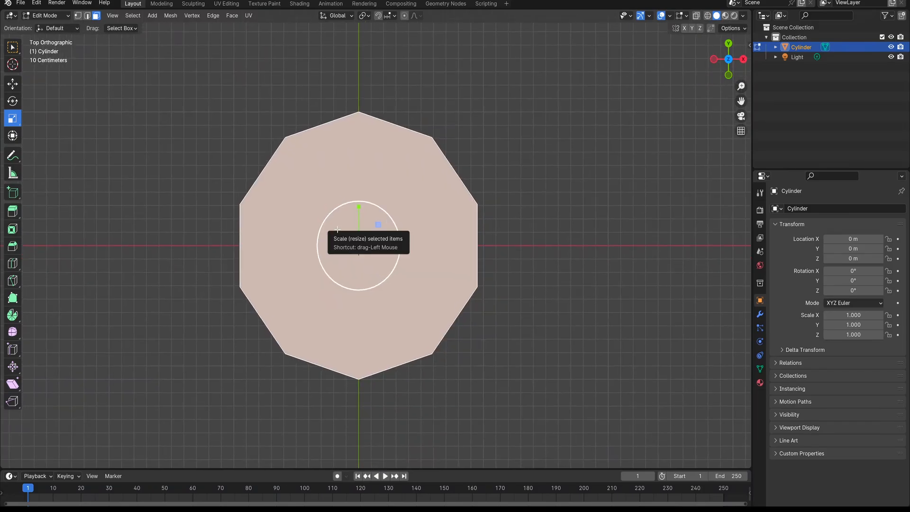
pyautogui.press('i')
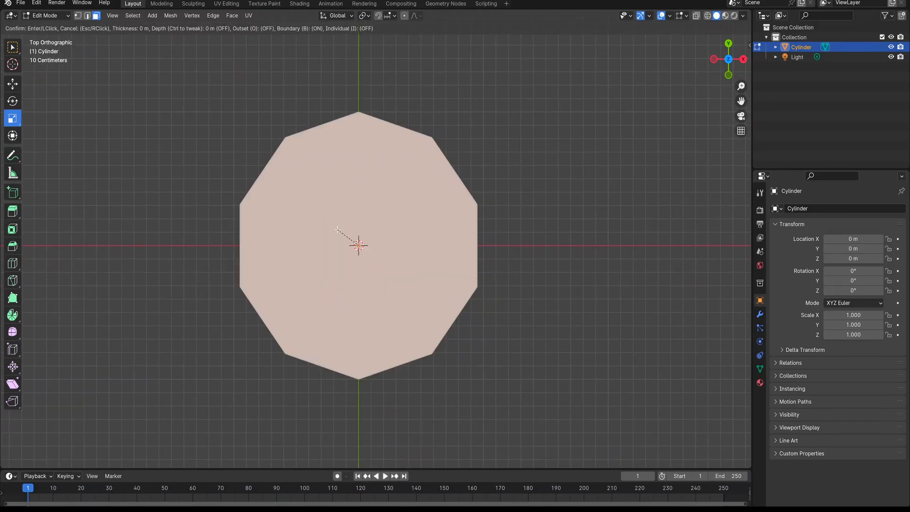
pyautogui.click(358, 244)
pyautogui.keyDown('shift'); pyautogui.moveTo(477, 227); pyautogui.dragTo(477, 222, button='middle'); pyautogui.keyUp('shift')
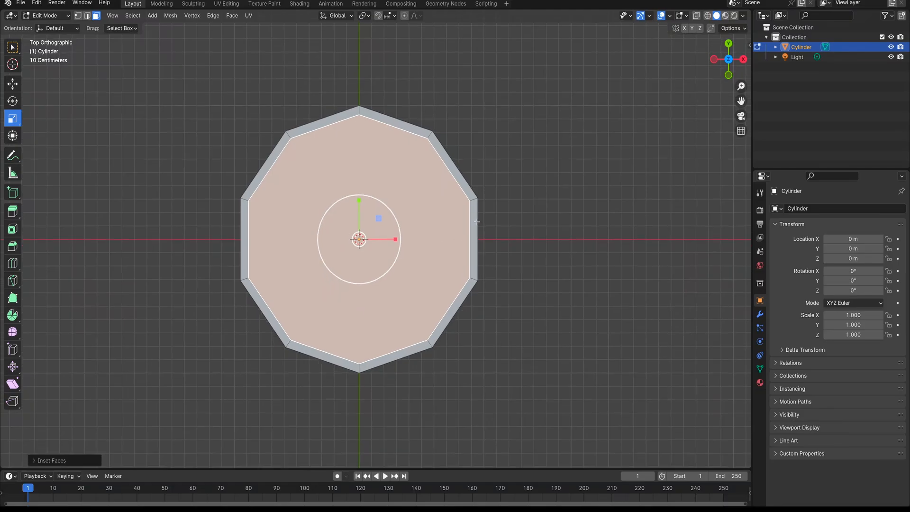
pyautogui.press('x')
pyautogui.click(388, 225)
pyautogui.keyDown('shift'); pyautogui.moveTo(380, 241); pyautogui.dragTo(393, 243, button='middle'); pyautogui.keyUp('shift')
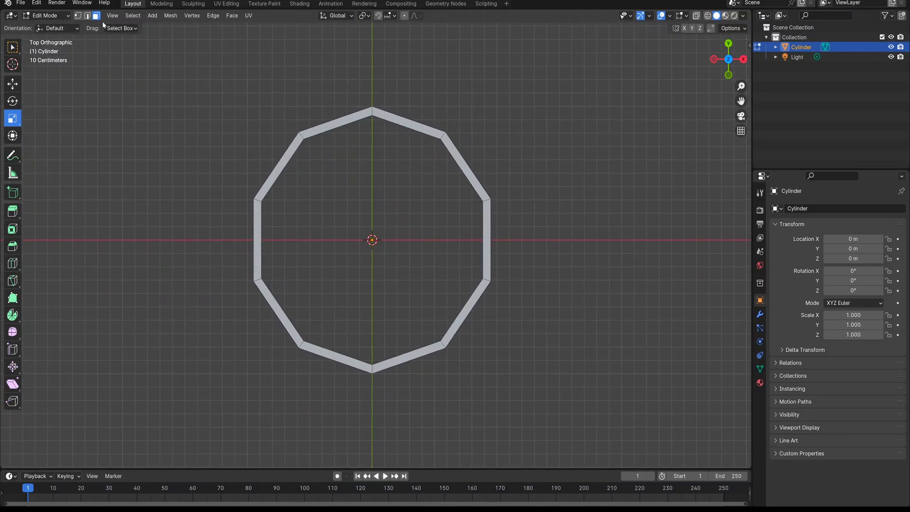
# Switch to edge select mode and select the ring's whole outer edge loop
pyautogui.click(87, 15)
pyautogui.click(284, 151)
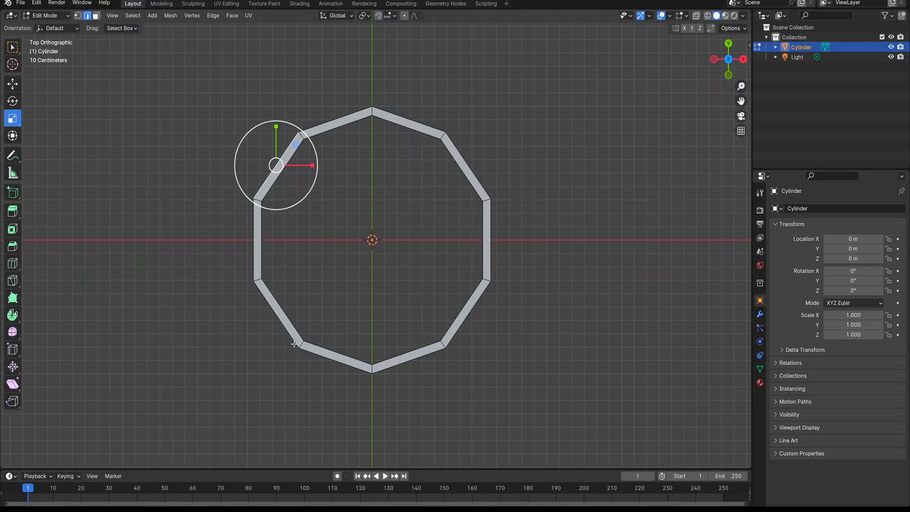
pyautogui.click(257, 256)
pyautogui.keyDown('alt'); pyautogui.click(255, 231); pyautogui.keyUp('alt')
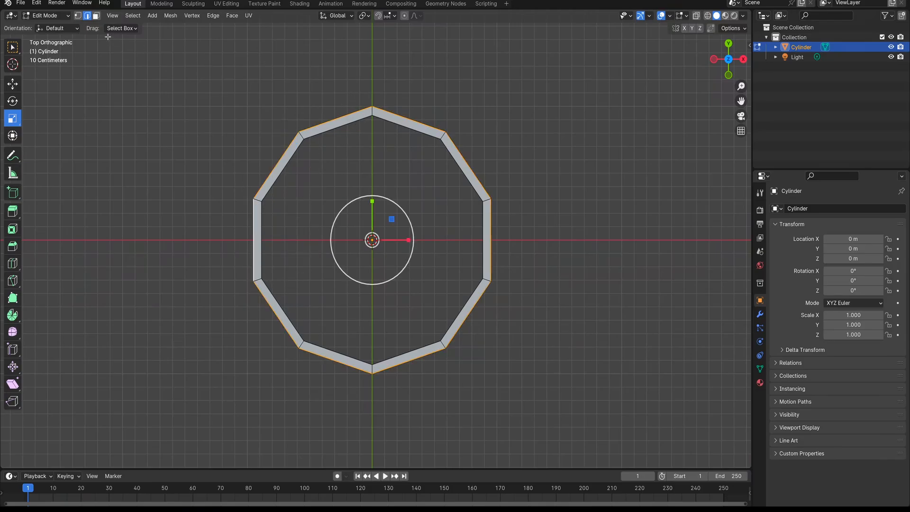
# Select only the five outer edges on the ring's negative X half
pyautogui.click(349, 119)
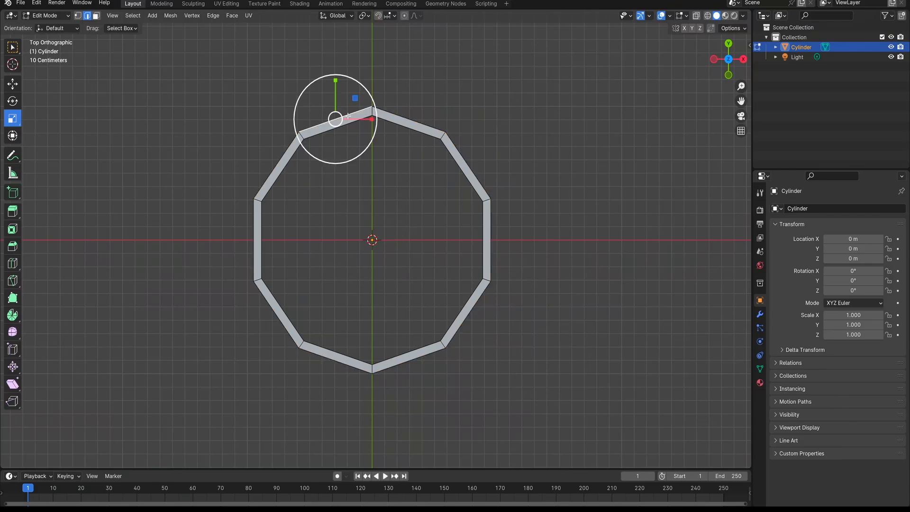
pyautogui.keyDown('shift'); pyautogui.click(276, 166); pyautogui.keyUp('shift')
pyautogui.keyDown('shift'); pyautogui.click(255, 231); pyautogui.keyUp('shift')
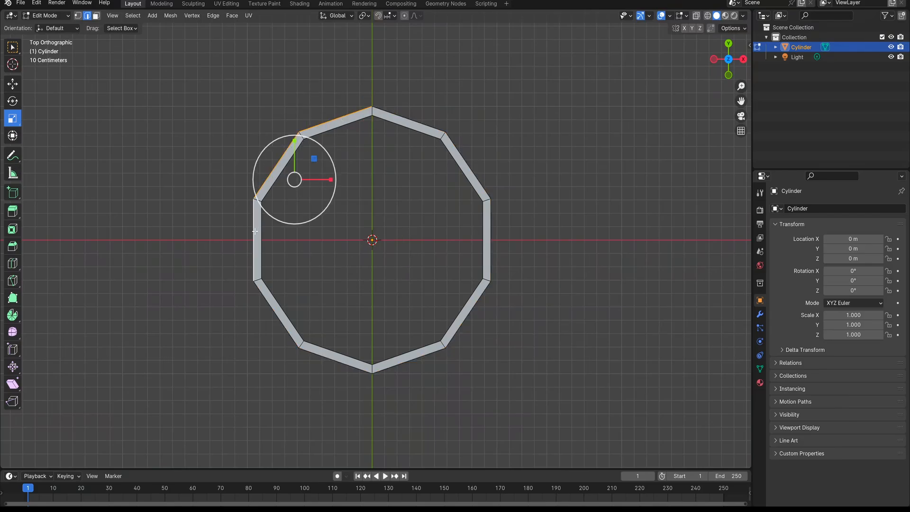
pyautogui.keyDown('shift'); pyautogui.click(273, 307); pyautogui.keyUp('shift')
pyautogui.keyDown('shift'); pyautogui.click(316, 356); pyautogui.keyUp('shift')
pyautogui.keyDown('shift'); pyautogui.moveTo(346, 328); pyautogui.dragTo(366, 340, button='middle'); pyautogui.keyUp('shift')
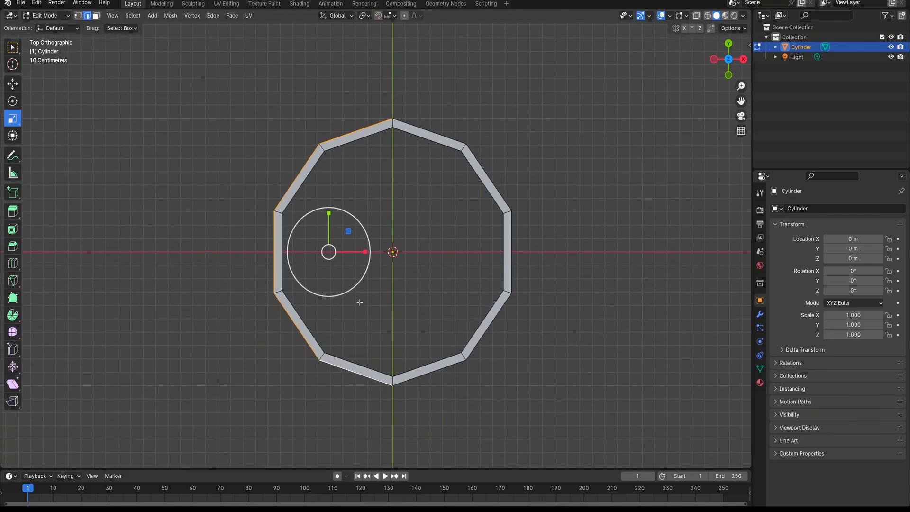
# Extrude the five selected outer edges in place and move them outward along negative X
pyautogui.press('e')
pyautogui.press('Escape')
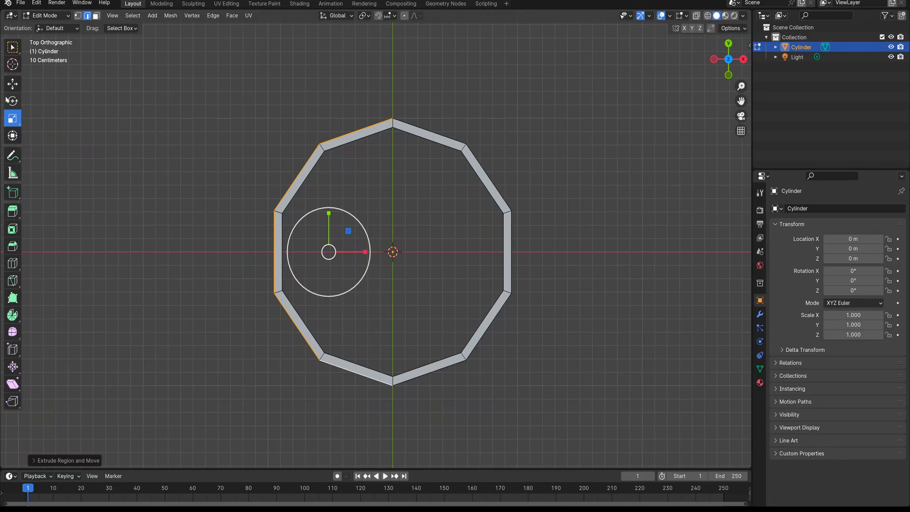
pyautogui.hotkey('shift', 'space')
pyautogui.press('g')
pyautogui.moveTo(369, 252); pyautogui.dragTo(229, 255)
pyautogui.keyDown('shift'); pyautogui.moveTo(250, 283); pyautogui.dragTo(357, 287, button='middle'); pyautogui.keyUp('shift')
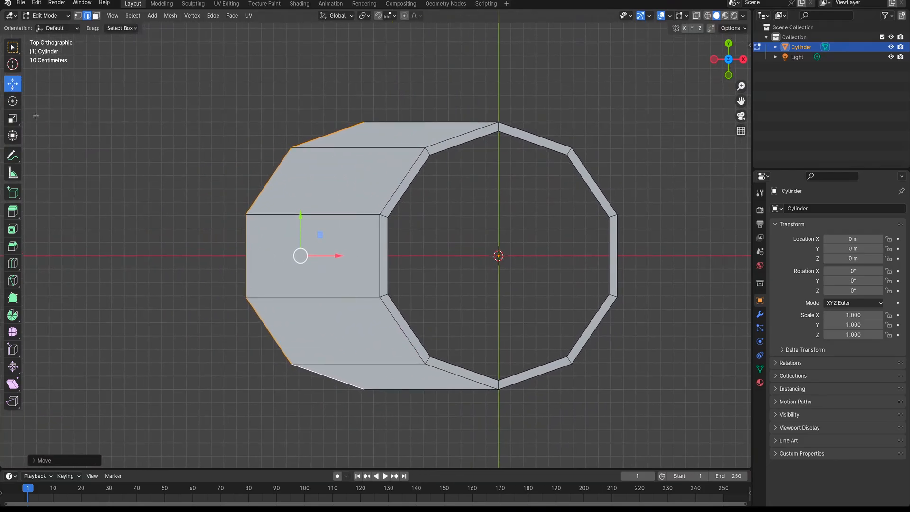
# Scale the five extruded edges partly flat along the X axis with the Scale tool
pyautogui.click(12, 118)
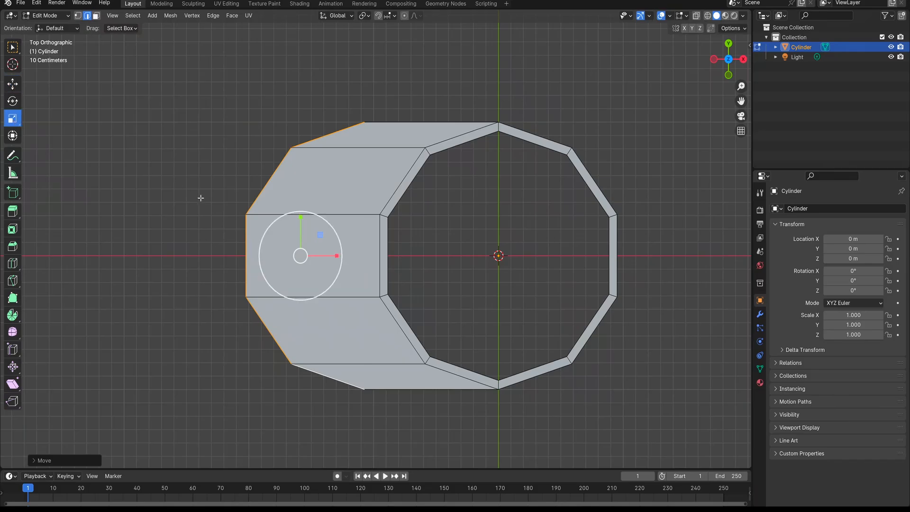
pyautogui.moveTo(337, 256); pyautogui.dragTo(302, 256)
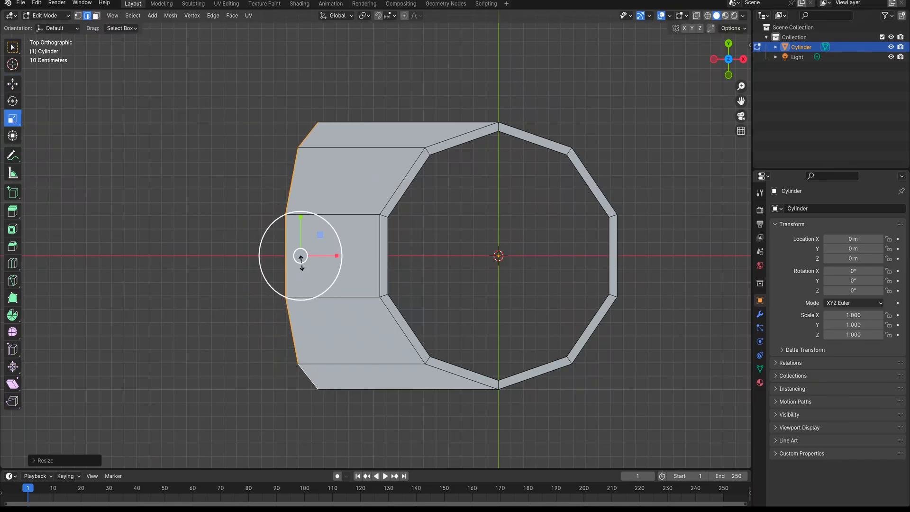
pyautogui.press('s')
pyautogui.press('y')
pyautogui.press('0')
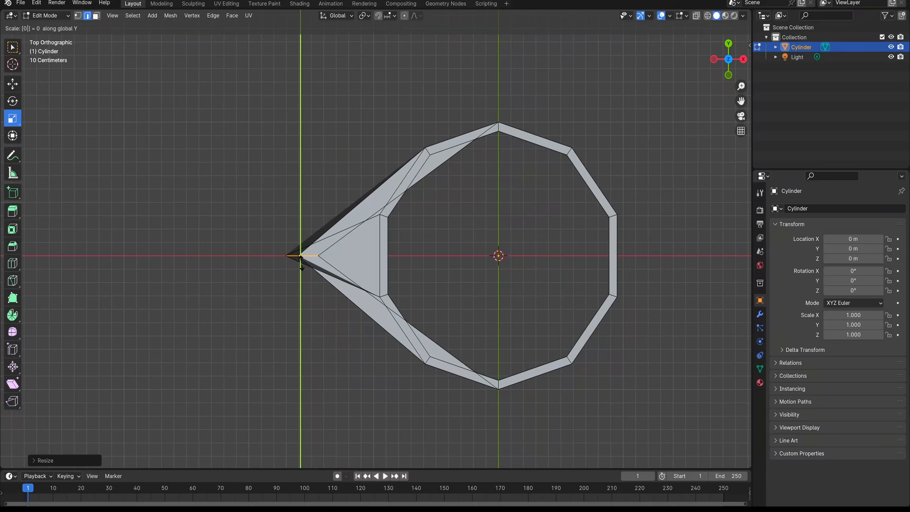
pyautogui.rightClick(300, 256)
# Flatten the five extruded edges into a straight border by scaling them to 0 along X
pyautogui.press('s')
pyautogui.press('x')
pyautogui.press('0')
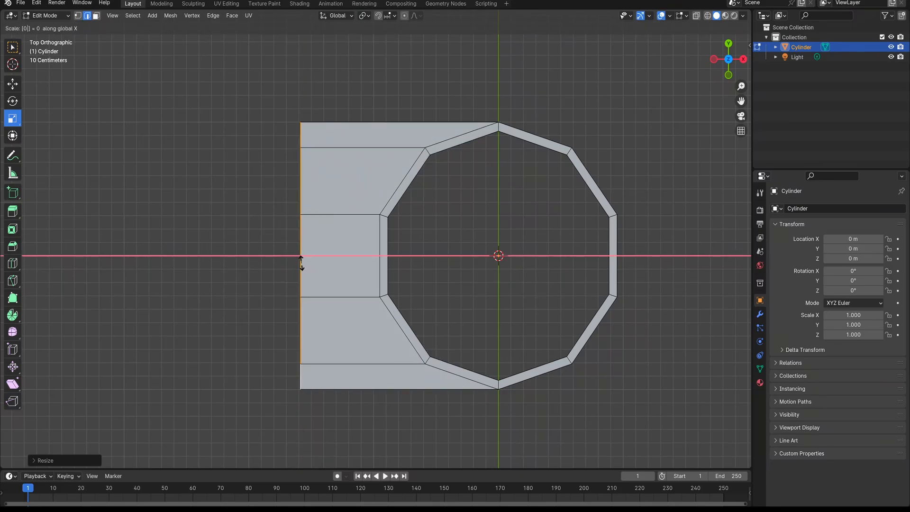
pyautogui.press('Return')
pyautogui.keyDown('shift'); pyautogui.moveTo(427, 303); pyautogui.dragTo(330, 279, button='middle'); pyautogui.keyUp('shift')
pyautogui.keyDown('shift'); pyautogui.moveTo(374, 194); pyautogui.dragTo(390, 262, button='middle'); pyautogui.keyUp('shift')
pyautogui.keyDown('shift'); pyautogui.moveTo(314, 300); pyautogui.dragTo(338, 221, button='middle'); pyautogui.keyUp('shift')
pyautogui.keyDown('shift'); pyautogui.moveTo(421, 152); pyautogui.dragTo(411, 198, button='middle'); pyautogui.keyUp('shift')
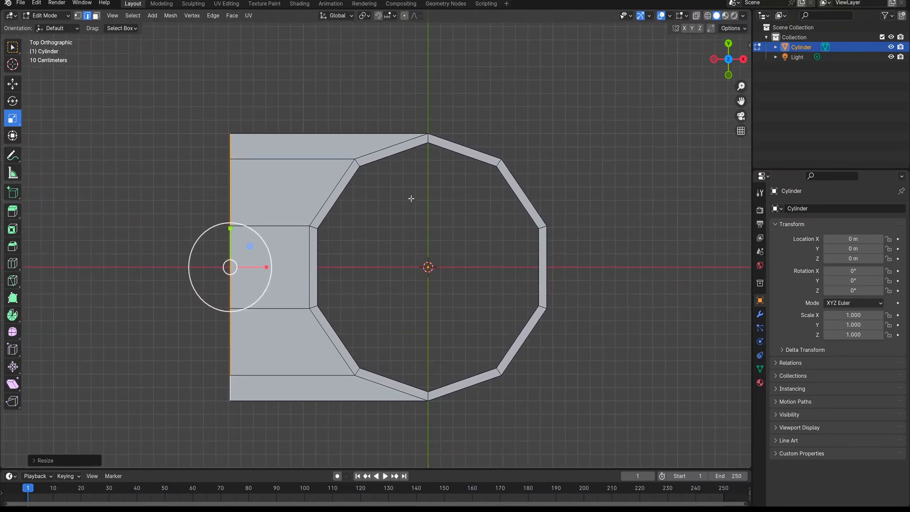
pyautogui.keyDown('shift'); pyautogui.moveTo(441, 292); pyautogui.dragTo(432, 274, button='middle'); pyautogui.keyUp('shift')
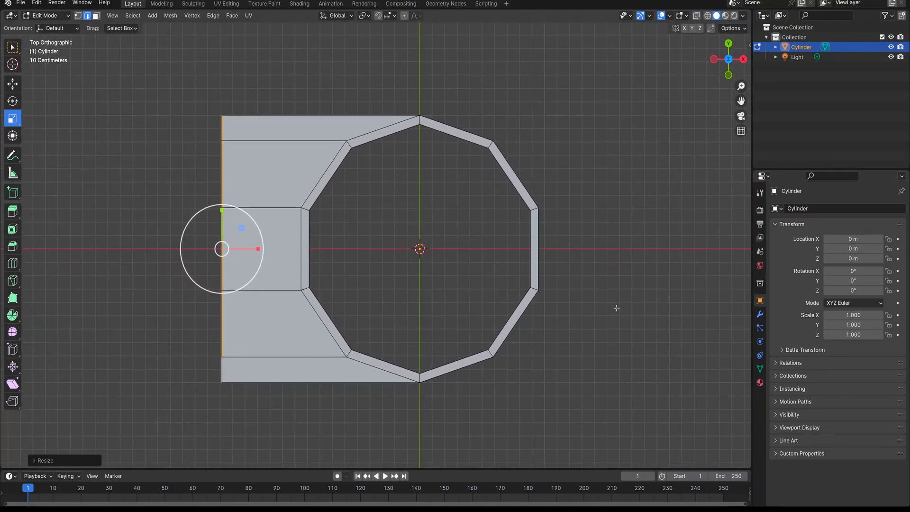
# Add a Mirror modifier to the Cylinder, mirroring on the X axis
pyautogui.click(757, 315)
pyautogui.click(824, 210)
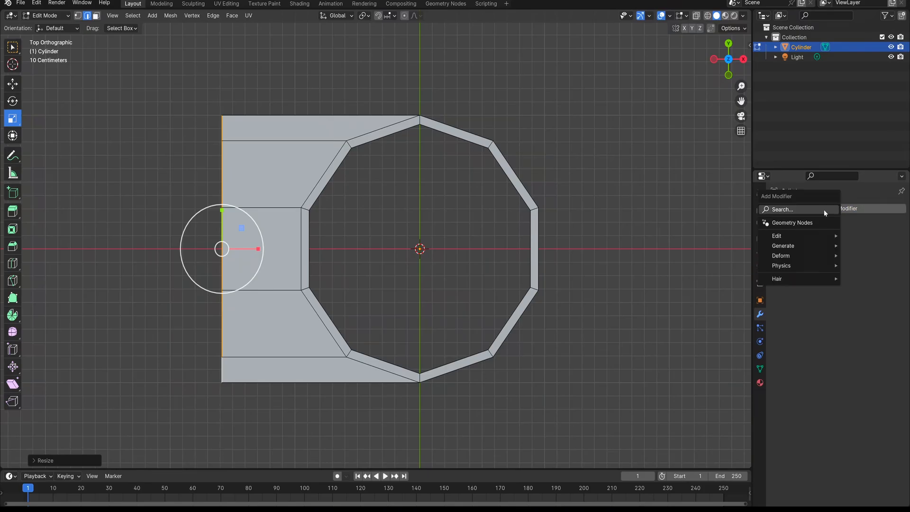
pyautogui.write('mir')
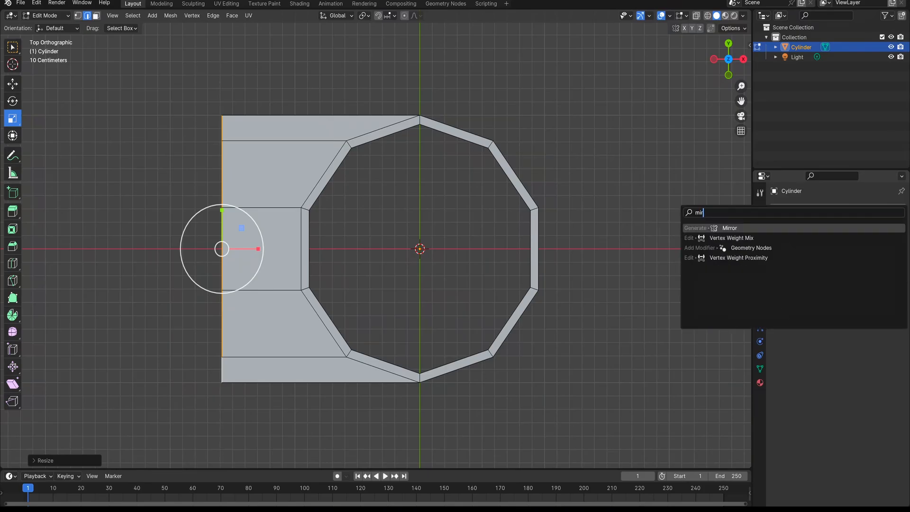
pyautogui.press('Return')
# Examine the mirrored mesh in perspective and from the right, front and top views
pyautogui.keyDown('shift'); pyautogui.moveTo(503, 285); pyautogui.dragTo(397, 245, button='middle'); pyautogui.keyUp('shift')
pyautogui.scroll(1, 452, 254)
pyautogui.scroll(2, 452, 254)
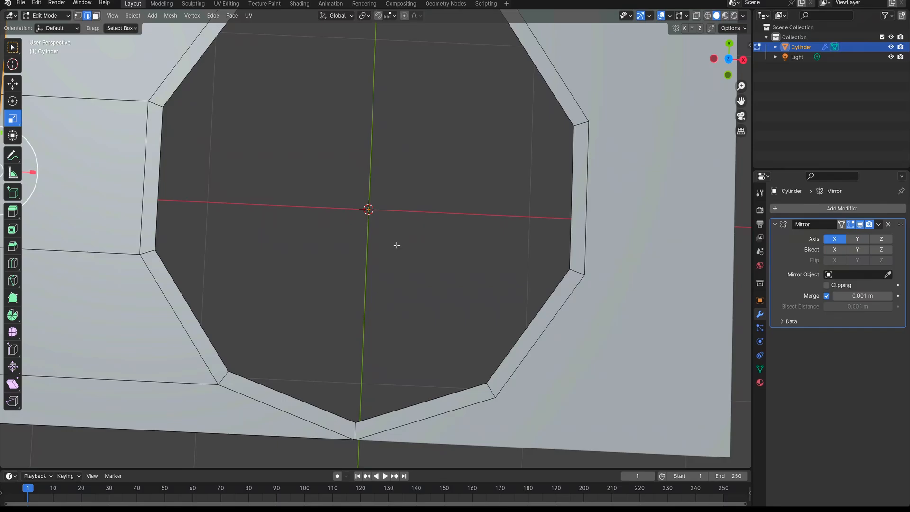
pyautogui.press('KP_3')
pyautogui.press('KP_1')
pyautogui.press('KP_3')
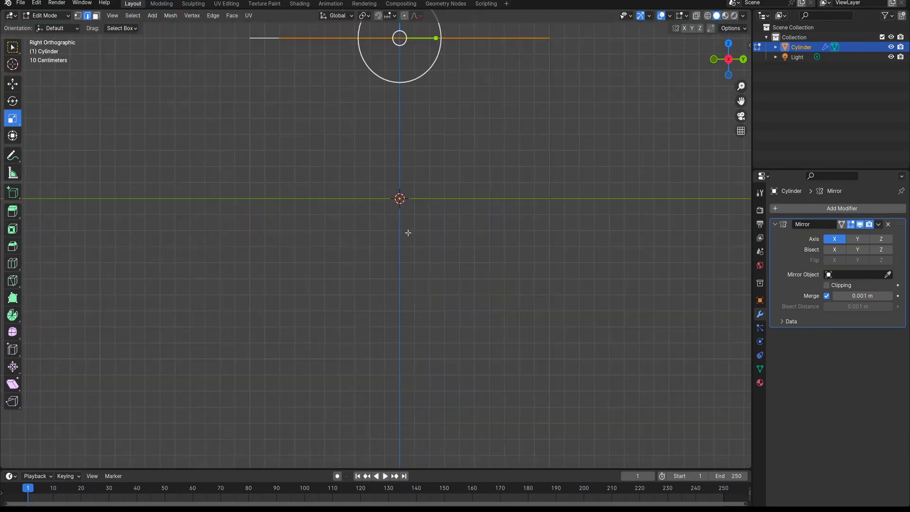
pyautogui.scroll(-2, 408, 233)
pyautogui.press('KP_7')
pyautogui.keyDown('shift'); pyautogui.moveTo(409, 264); pyautogui.dragTo(418, 275, button='middle'); pyautogui.keyUp('shift')
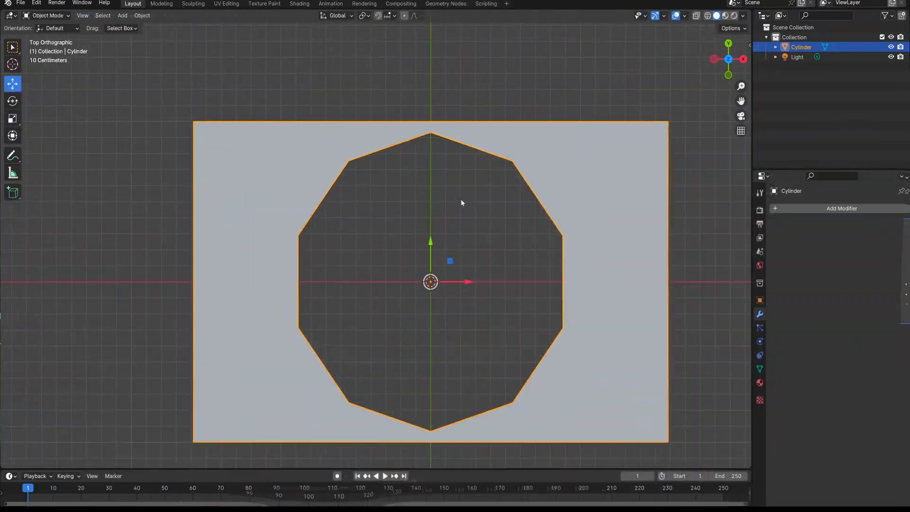
# Extrude the four border edges on the positive and negative Y sides in place and scale them slightly outward along Y
pyautogui.keyDown('shift'); pyautogui.moveTo(396, 251); pyautogui.dragTo(399, 207, button='middle'); pyautogui.keyUp('shift')
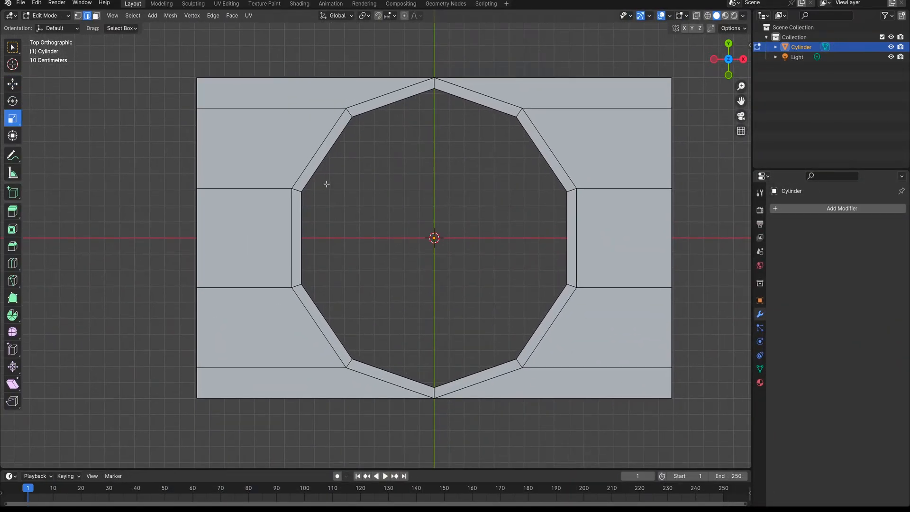
pyautogui.click(284, 81)
pyautogui.keyDown('shift'); pyautogui.click(542, 81); pyautogui.keyUp('shift')
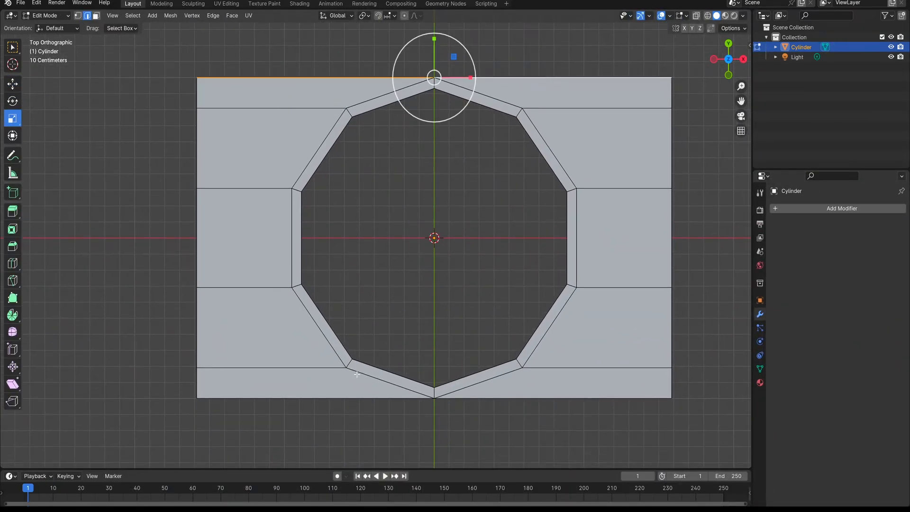
pyautogui.keyDown('shift'); pyautogui.click(347, 399); pyautogui.keyUp('shift')
pyautogui.keyDown('shift'); pyautogui.click(512, 399); pyautogui.keyUp('shift')
pyautogui.keyDown('shift'); pyautogui.moveTo(429, 374); pyautogui.dragTo(414, 343, button='middle'); pyautogui.keyUp('shift')
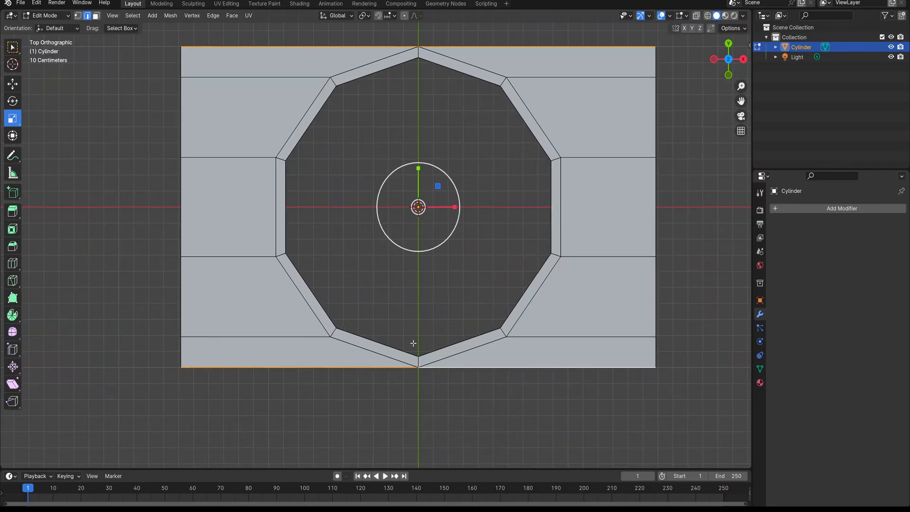
pyautogui.rightClick(386, 151)
pyautogui.click(372, 161)
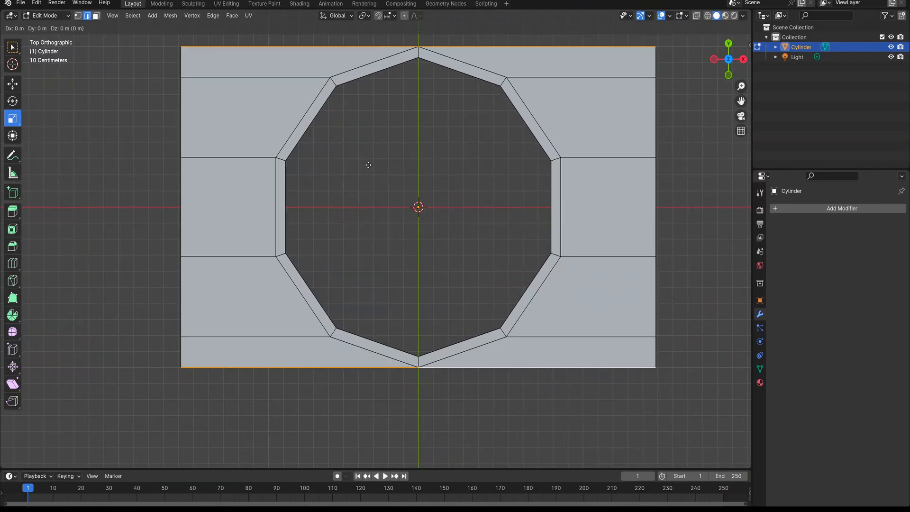
pyautogui.rightClick(56, 73)
pyautogui.keyDown('shift'); pyautogui.moveTo(394, 157); pyautogui.dragTo(407, 224, button='middle'); pyautogui.keyUp('shift')
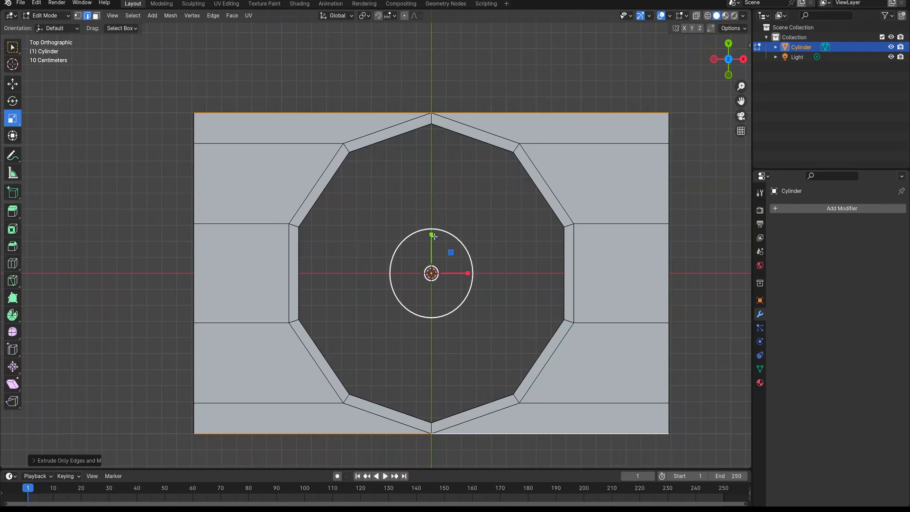
pyautogui.moveTo(431, 234); pyautogui.dragTo(432, 233)
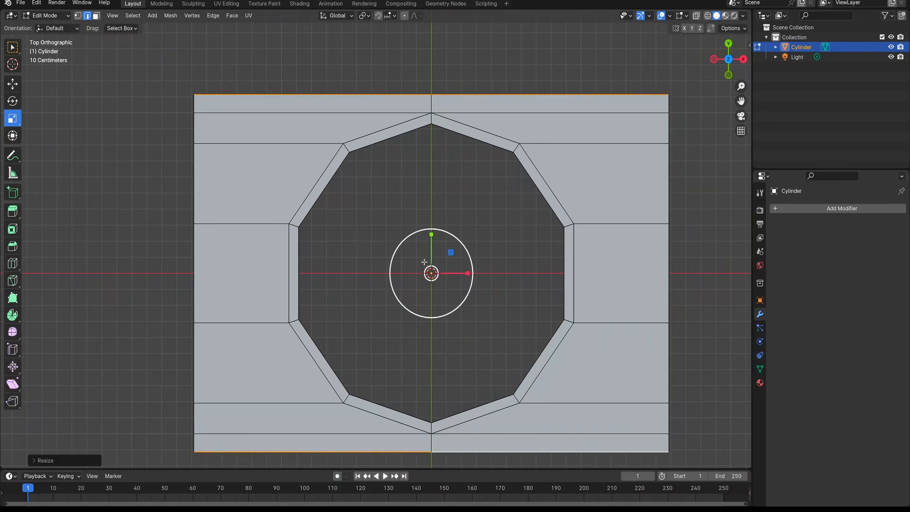
# Add one centred loop cut on each X side of the ring, between the ring and the straight border
pyautogui.keyDown('shift'); pyautogui.moveTo(423, 258); pyautogui.dragTo(406, 210, button='middle'); pyautogui.keyUp('shift')
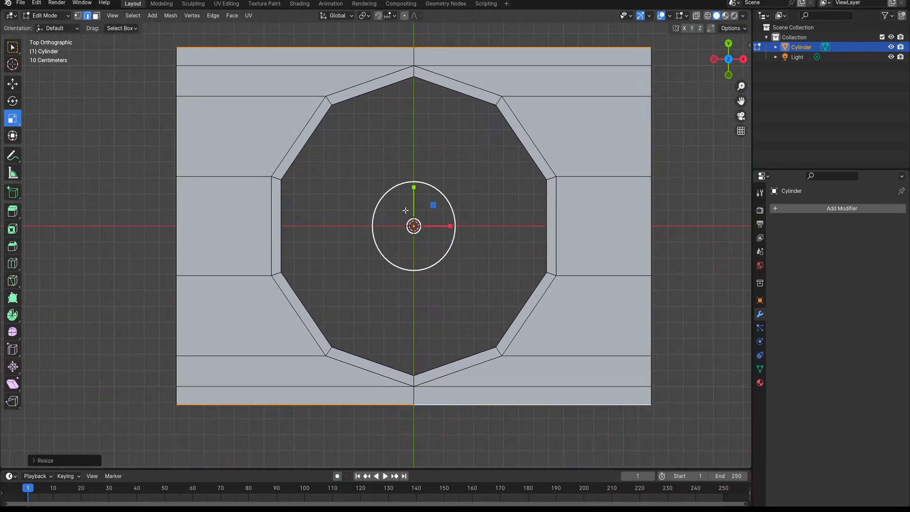
pyautogui.hotkey('ctrl', 'r')
pyautogui.click(201, 73)
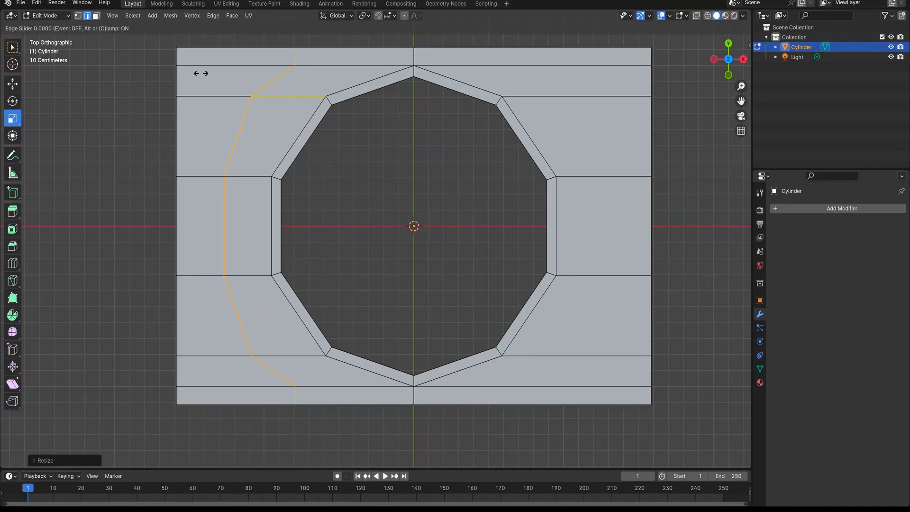
pyautogui.click(201, 73)
pyautogui.hotkey('ctrl', 'r')
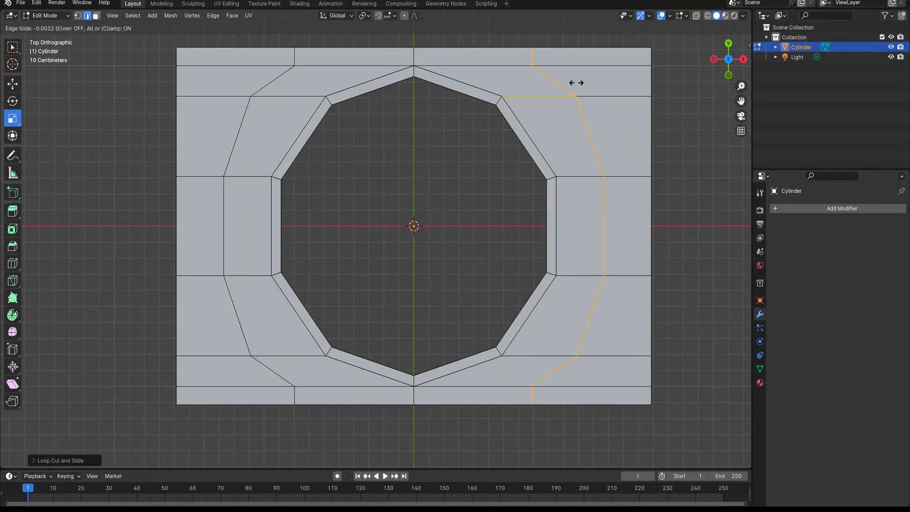
pyautogui.click(577, 82)
pyautogui.click(576, 82)
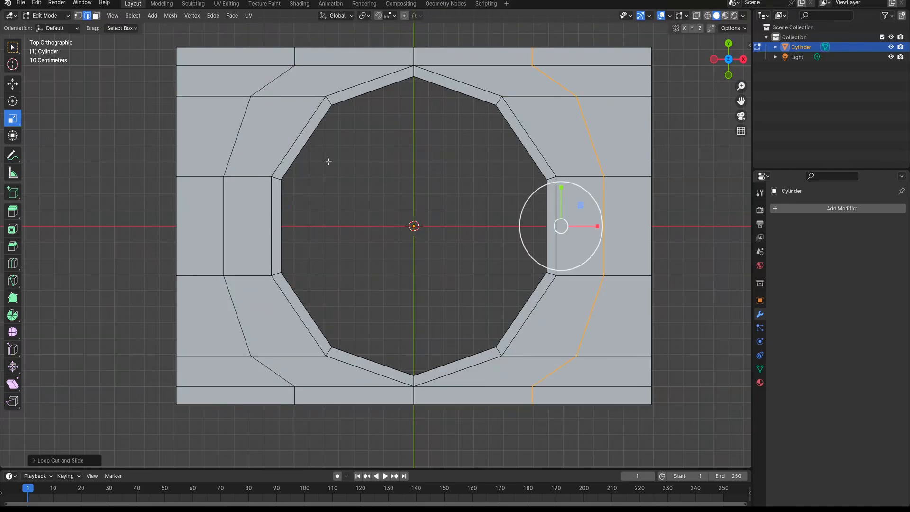
# Straighten the new loop on the positive X side by scaling it to 0 along X
pyautogui.press('s')
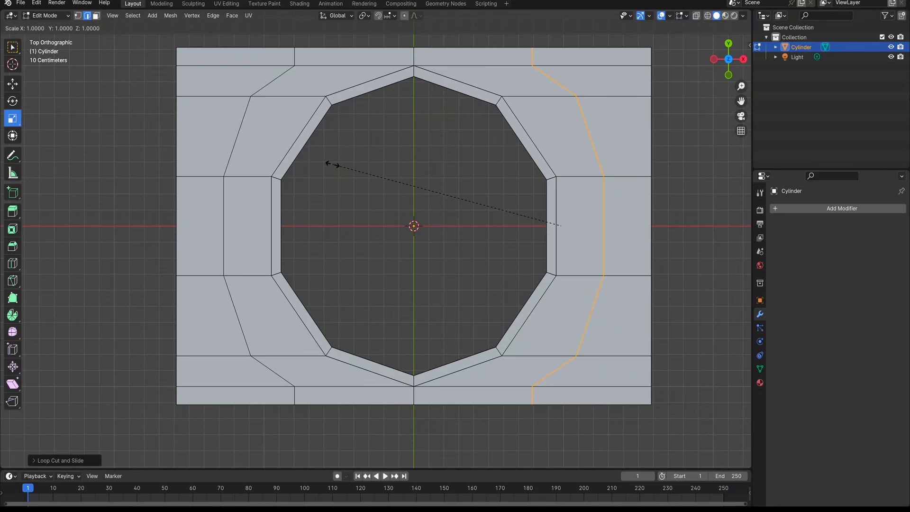
pyautogui.write('x0')
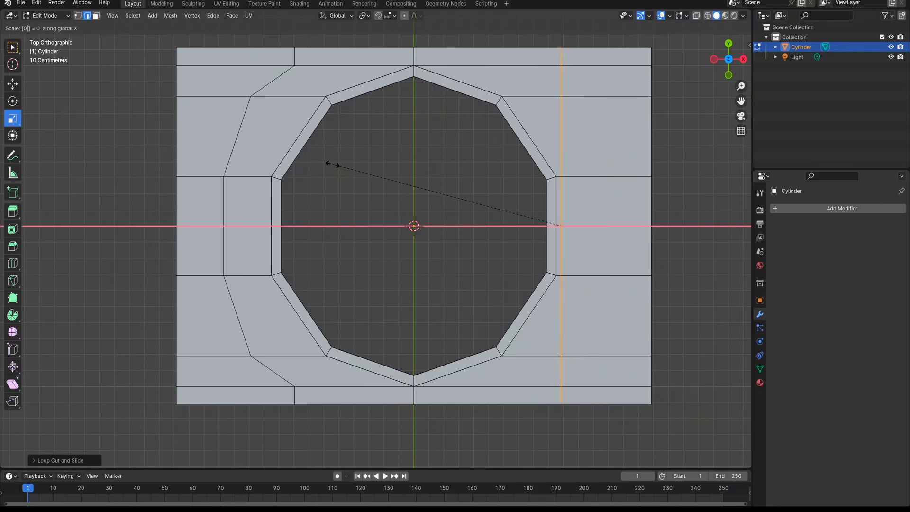
pyautogui.press('Return')
# Select the loop on the negative X side and straighten it by scaling it to 0 along X
pyautogui.click(242, 122)
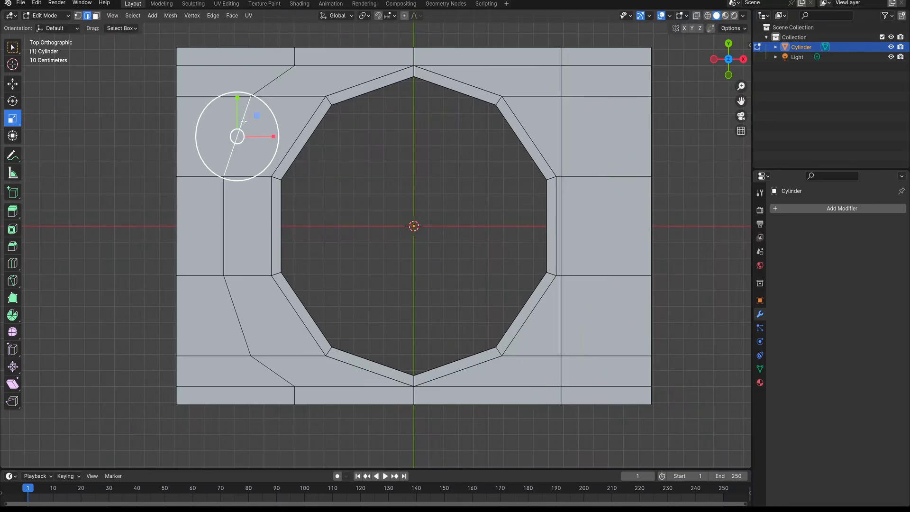
pyautogui.keyDown('alt'); pyautogui.click(227, 197); pyautogui.keyUp('alt')
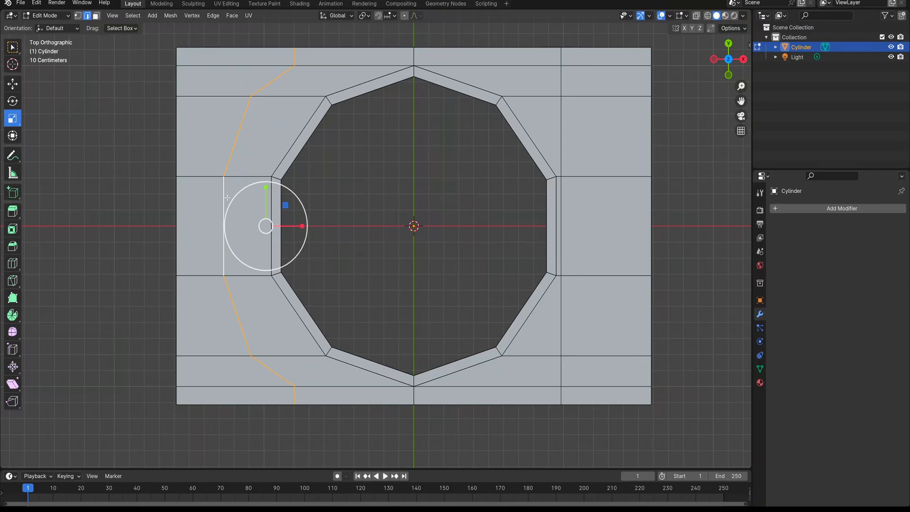
pyautogui.write('sx-0')
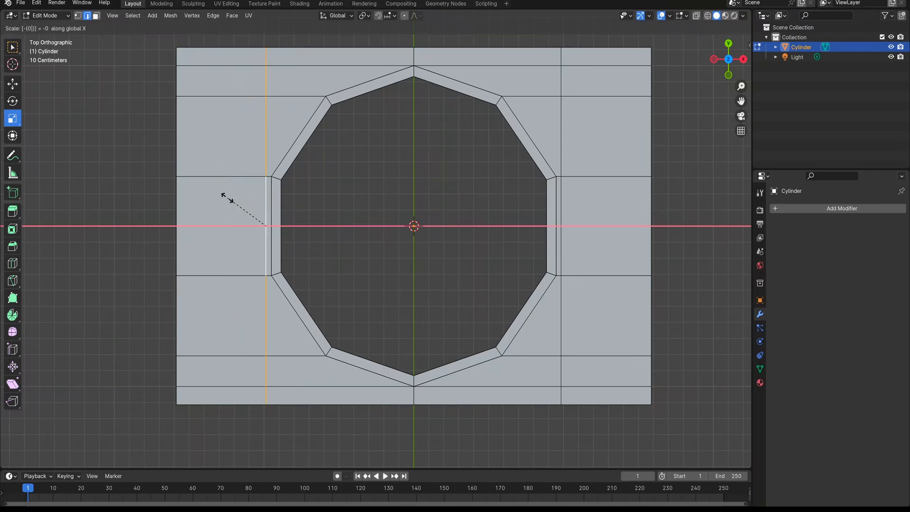
pyautogui.press('Escape')
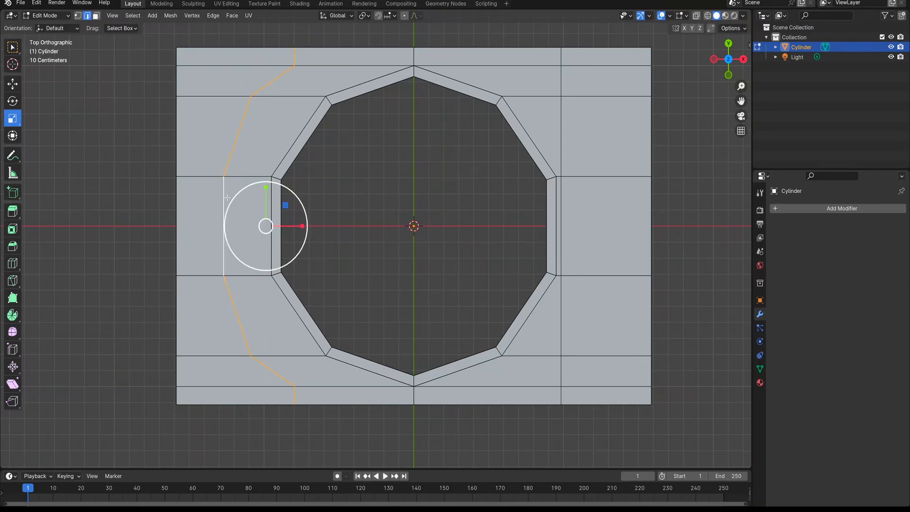
pyautogui.write('sx0')
pyautogui.press('Return')
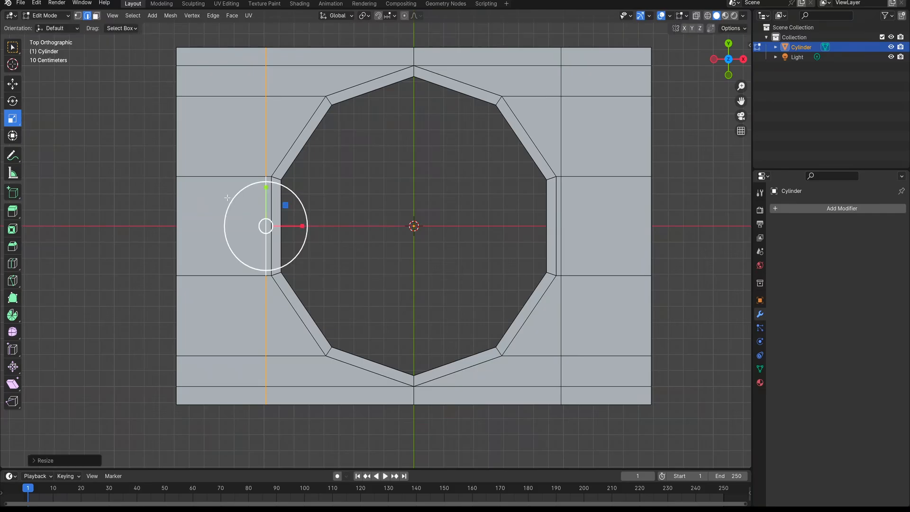
# Add a supporting loop cut on each X side of the plane and slide both close to the outer borders
pyautogui.scroll(-1, 477, 237)
pyautogui.keyDown('shift'); pyautogui.moveTo(446, 247); pyautogui.dragTo(442, 261, button='middle'); pyautogui.keyUp('shift')
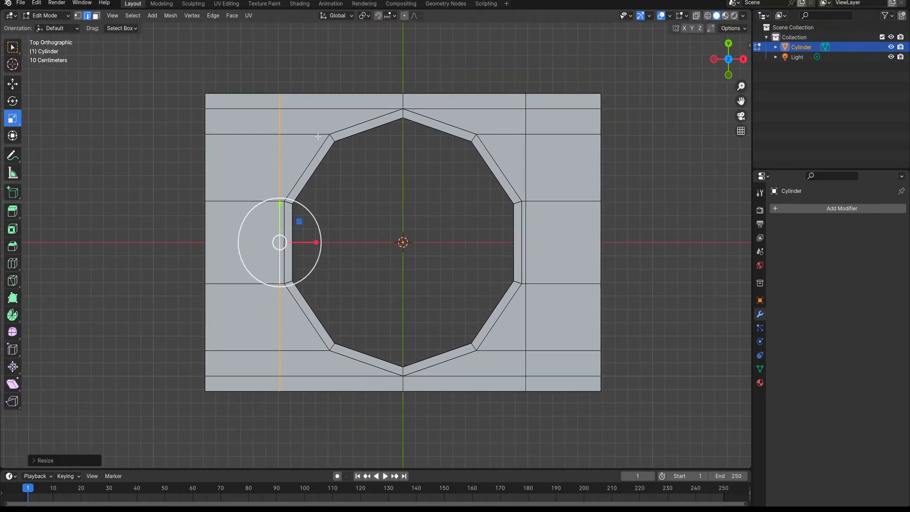
pyautogui.keyDown('shift'); pyautogui.moveTo(289, 248); pyautogui.dragTo(315, 211, button='middle'); pyautogui.keyUp('shift')
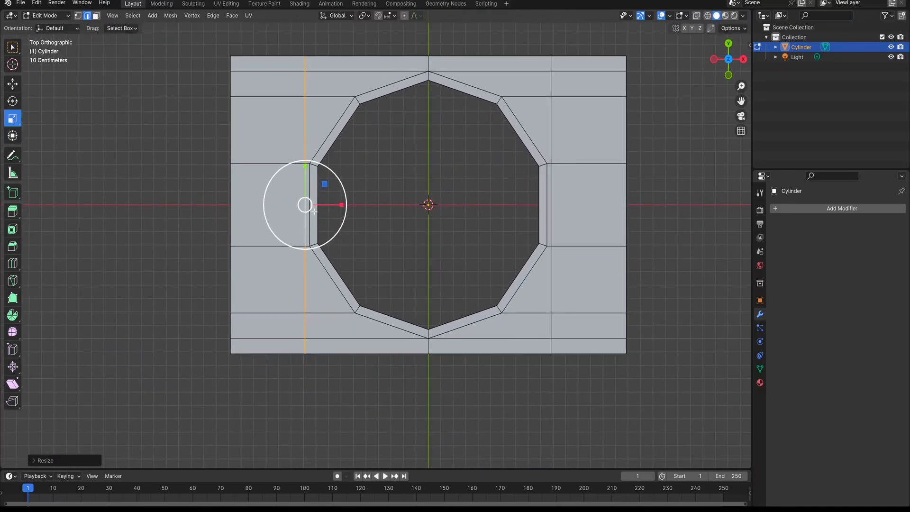
pyautogui.hotkey('ctrl', 'r')
pyautogui.click(244, 74)
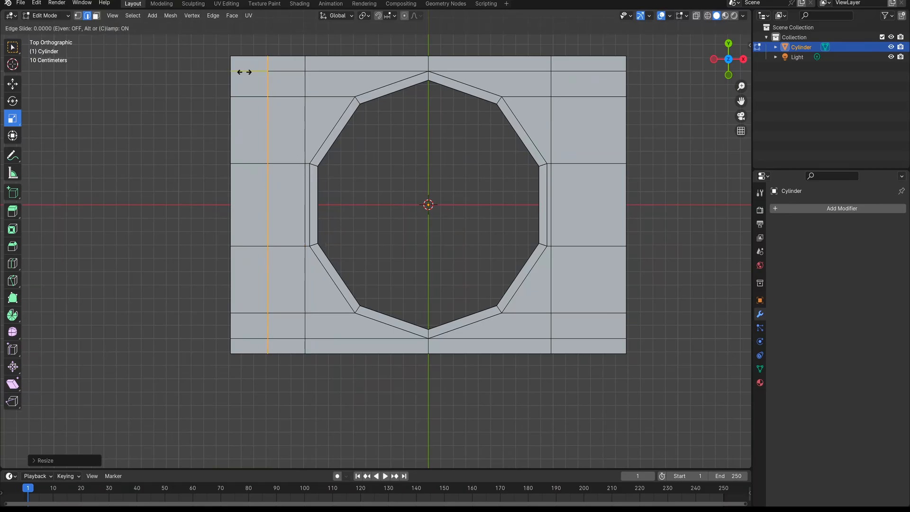
pyautogui.click(213, 69)
pyautogui.hotkey('ctrl', 'r')
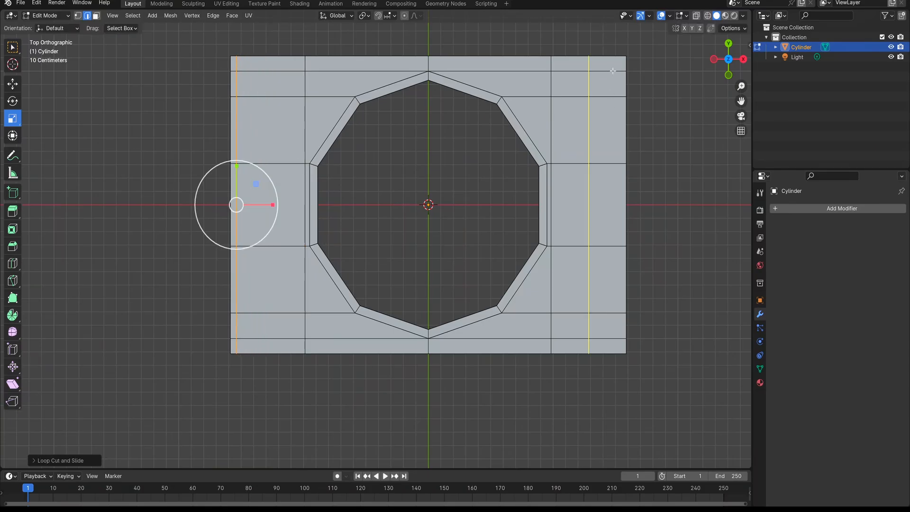
pyautogui.click(598, 71)
pyautogui.click(645, 73)
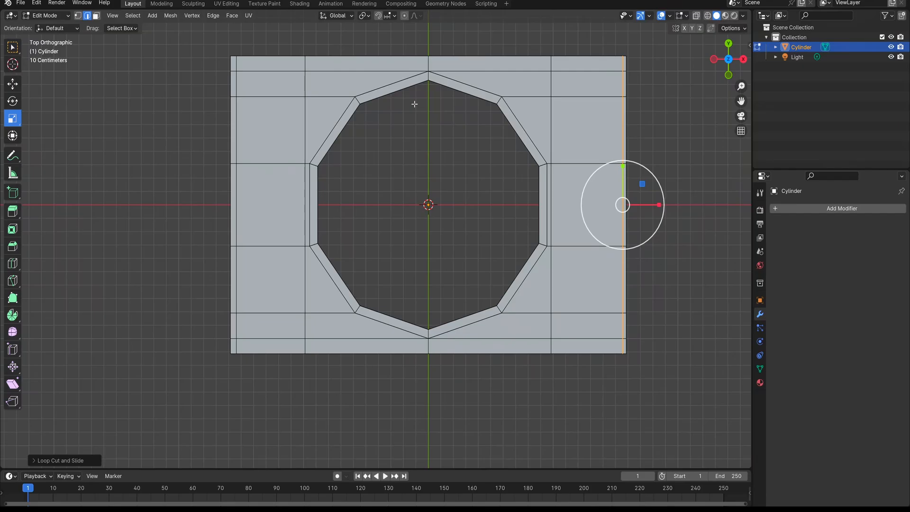
# Add the hole's inner edge loop to the selection and switch to vertex select mode
pyautogui.keyDown('alt'); pyautogui.keyDown('shift'); pyautogui.click(411, 107); pyautogui.keyUp('shift'); pyautogui.keyUp('alt')
pyautogui.keyDown('alt'); pyautogui.keyDown('shift'); pyautogui.click(447, 95); pyautogui.keyUp('shift'); pyautogui.keyUp('alt')
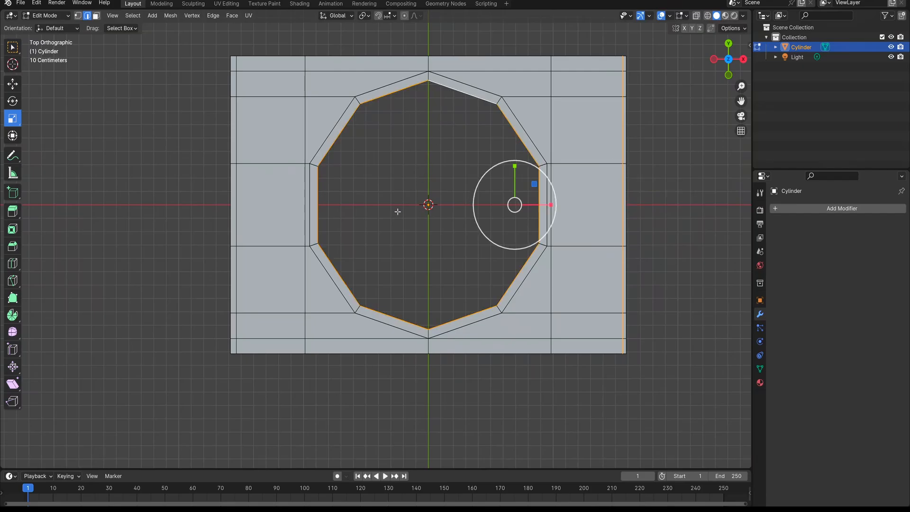
pyautogui.click(78, 16)
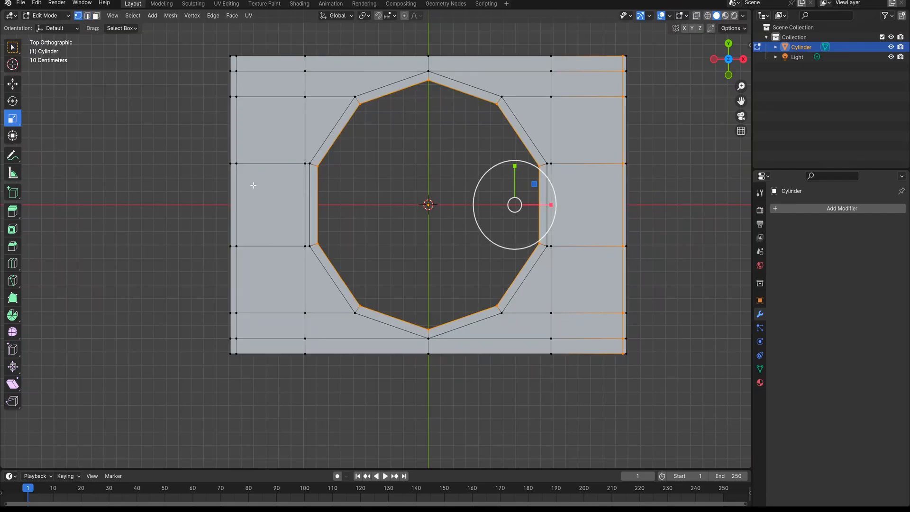
# Select all geometry of the plane mesh
pyautogui.press('a')
pyautogui.press('m')
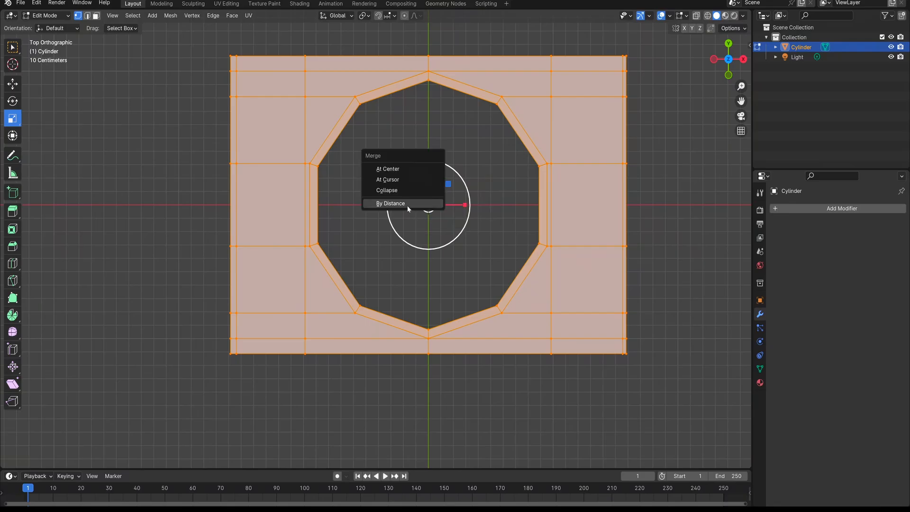
pyautogui.click(392, 201)
pyautogui.click(58, 466)
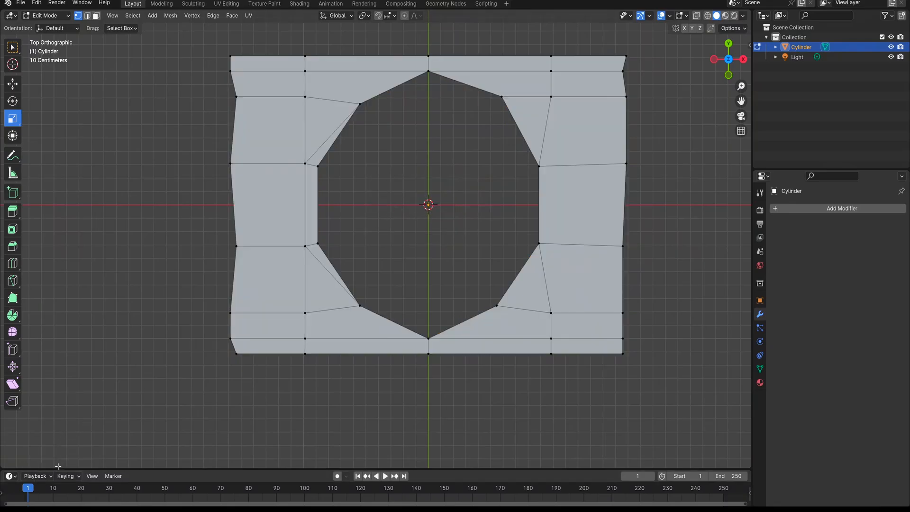
pyautogui.hotkey('ctrl', 'z')
pyautogui.hotkey('ctrl', 'z')
# Merge all selected vertices by distance with a merge distance of 0.0101 m, and deselect the mesh
pyautogui.press('m')
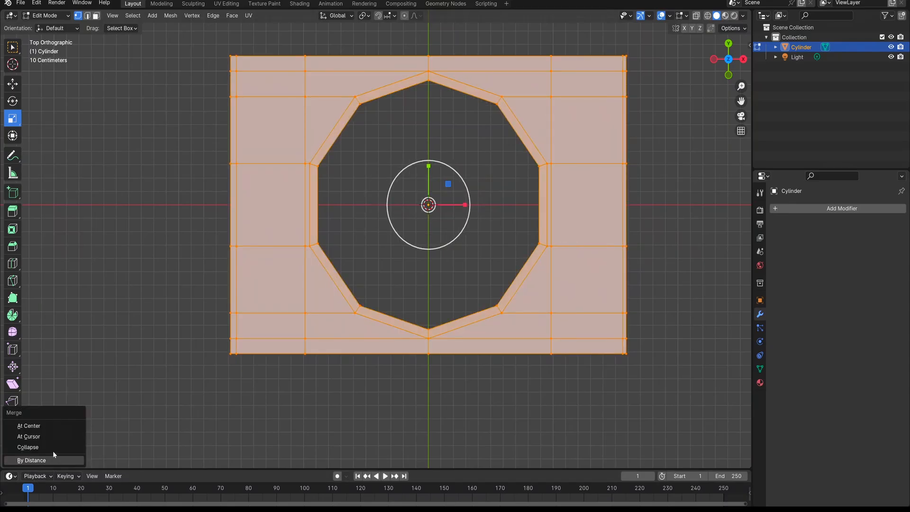
pyautogui.click(46, 460)
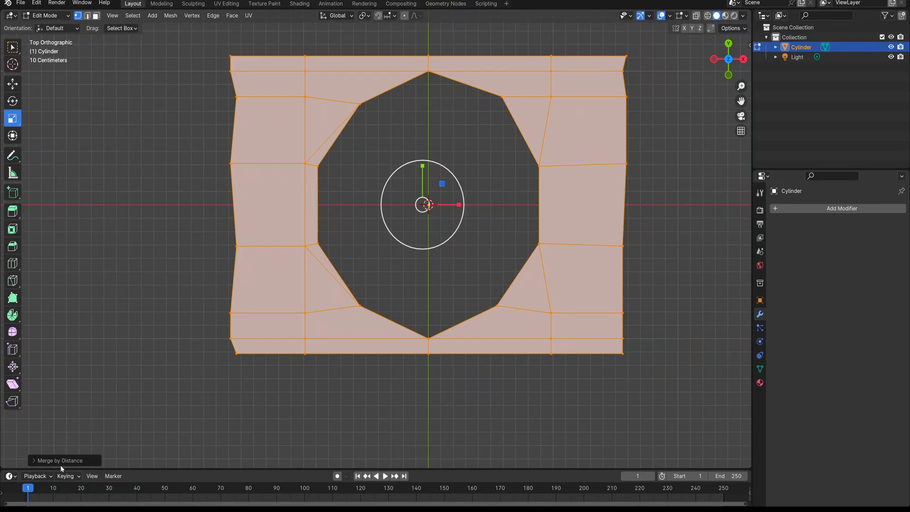
pyautogui.click(60, 462)
pyautogui.moveTo(114, 436); pyautogui.dragTo(85, 436)
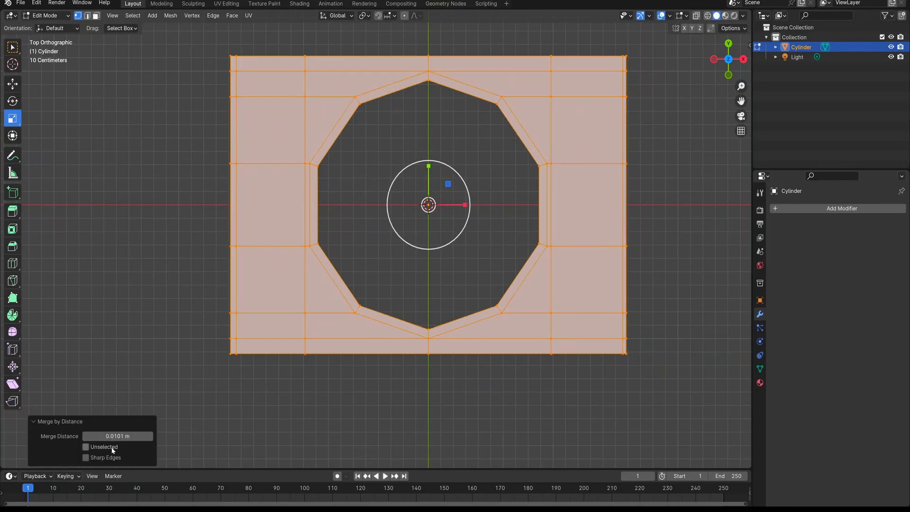
pyautogui.keyDown('shift'); pyautogui.moveTo(282, 362); pyautogui.dragTo(230, 369, button='middle'); pyautogui.keyUp('shift')
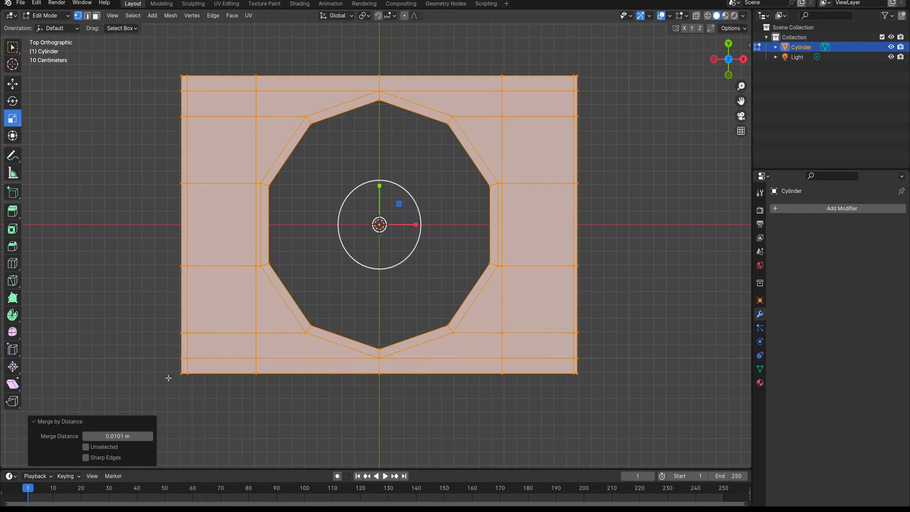
pyautogui.click(45, 422)
pyautogui.click(357, 277)
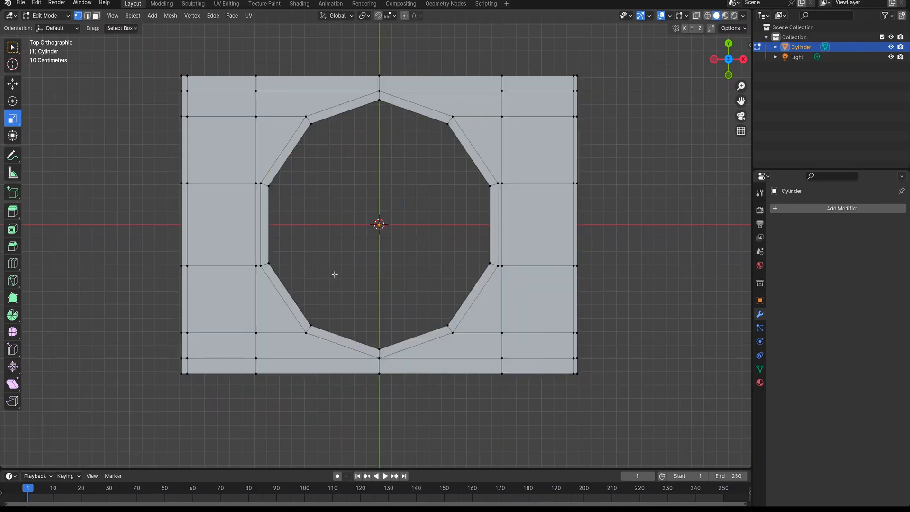
# Switch to edge select mode, select the hole's inner edge loop, and view the plane from the right side
pyautogui.keyDown('shift'); pyautogui.moveTo(327, 164); pyautogui.dragTo(335, 171, button='middle'); pyautogui.keyUp('shift')
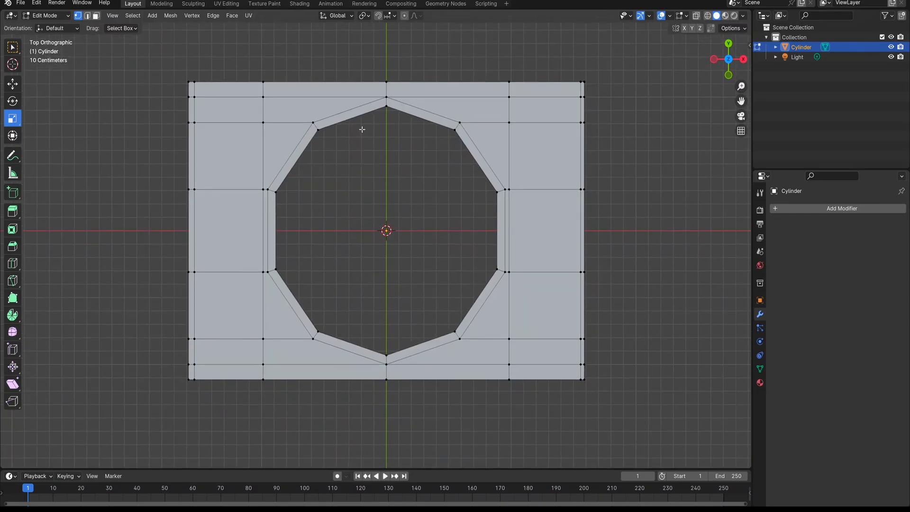
pyautogui.click(87, 16)
pyautogui.keyDown('alt'); pyautogui.click(380, 122); pyautogui.keyUp('alt')
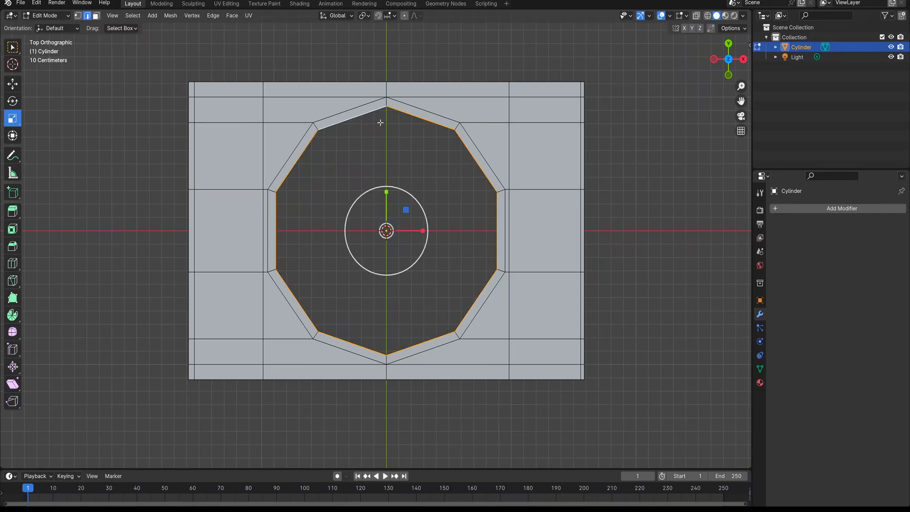
pyautogui.press('KP_3')
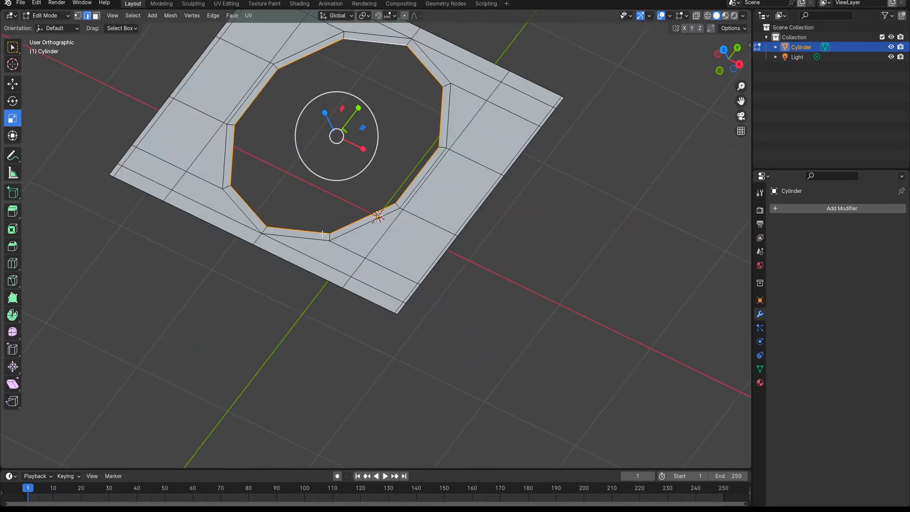
pyautogui.keyDown('shift'); pyautogui.moveTo(340, 183); pyautogui.dragTo(328, 263, button='middle'); pyautogui.keyUp('shift')
pyautogui.scroll(2, 357, 185)
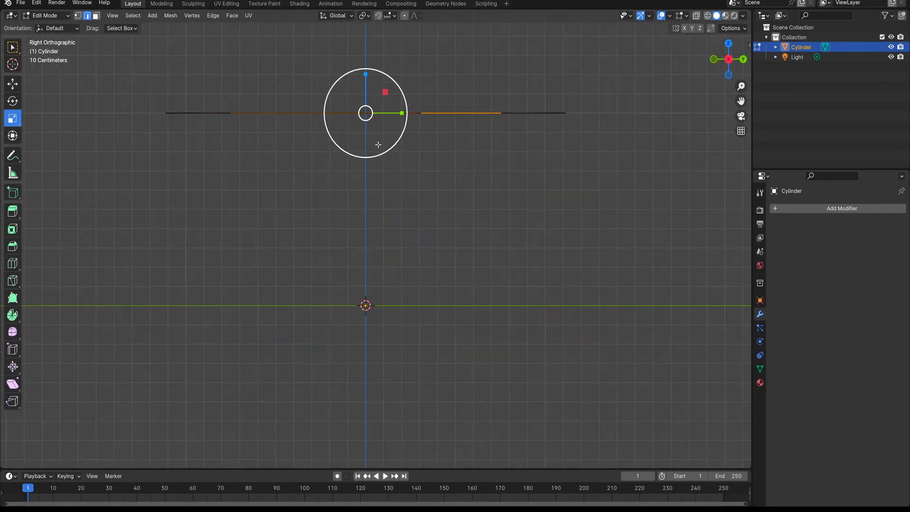
pyautogui.press('e')
pyautogui.press('Escape')
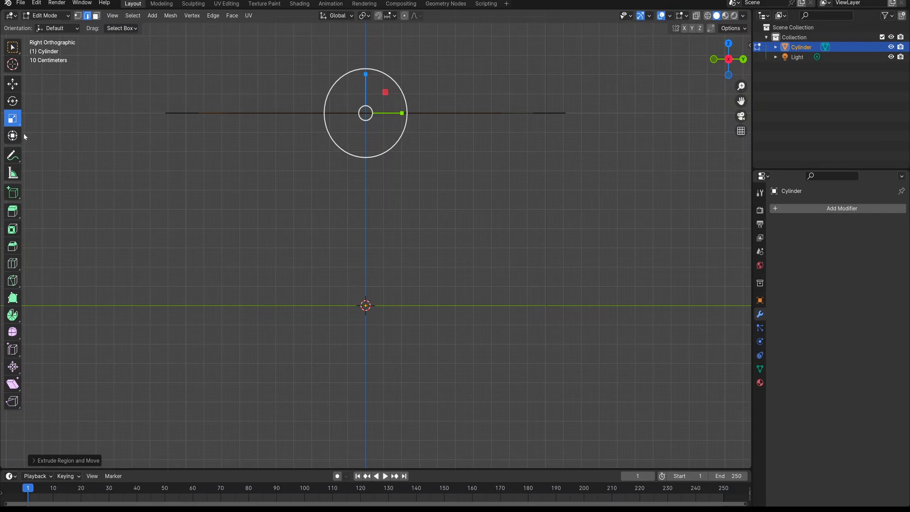
pyautogui.hotkey('ctrl', 'z')
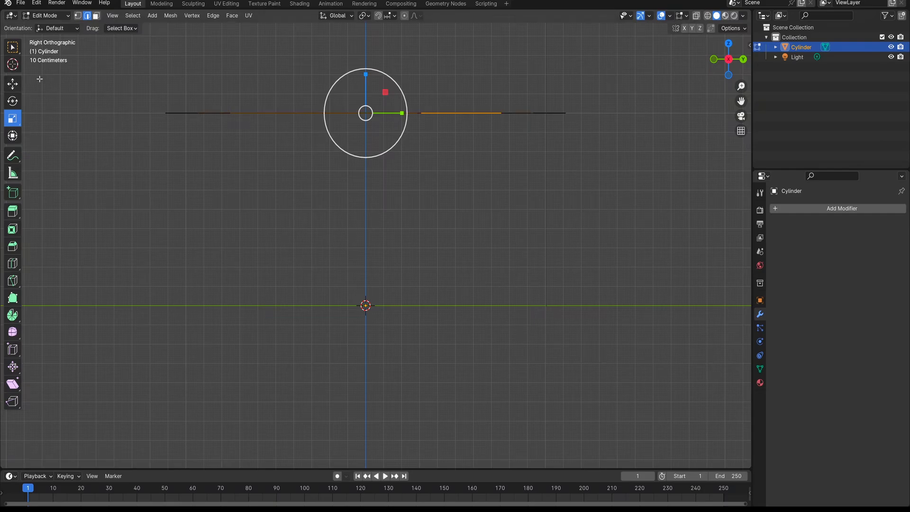
# Turn on snapping and extrude the hole's edge loop 0.3 m downward along Z to form the hole wall
pyautogui.click(378, 15)
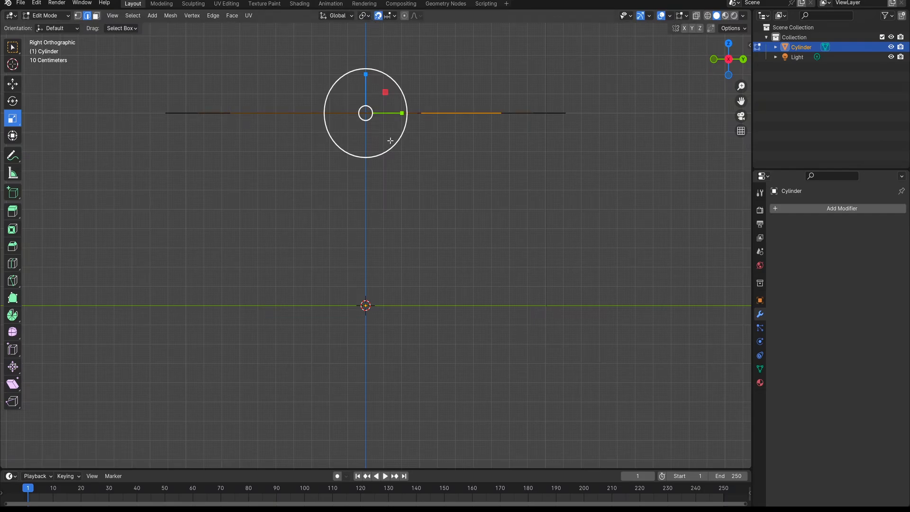
pyautogui.press('e')
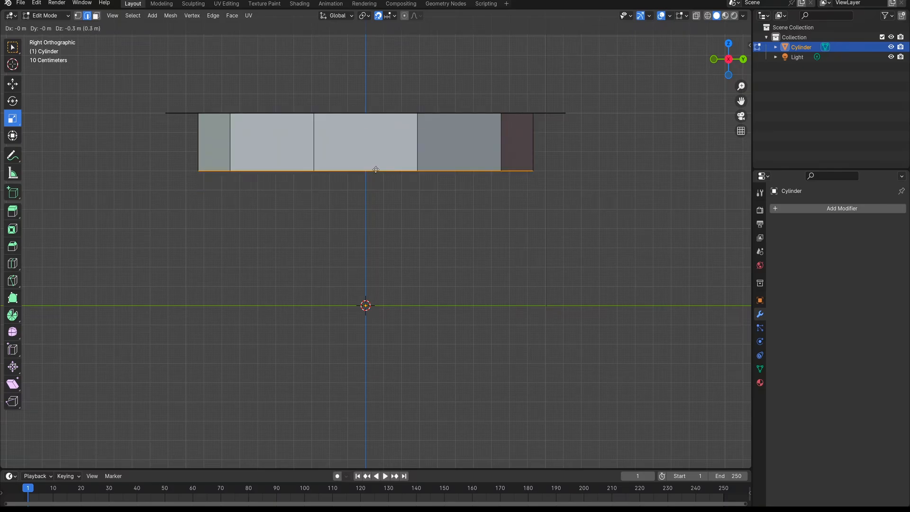
pyautogui.click(373, 170)
# Add two supporting loop cuts around the hole wall, one slid close to its upper edge and one close to its lower edge
pyautogui.moveTo(368, 170); pyautogui.dragTo(211, 127, button='middle')
pyautogui.hotkey('ctrl', 'r')
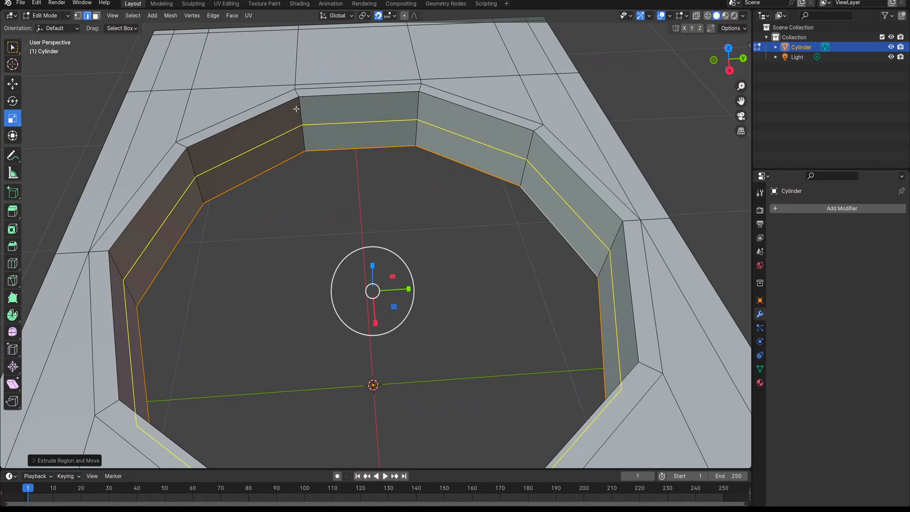
pyautogui.click(299, 103)
pyautogui.click(300, 81)
pyautogui.hotkey('ctrl', 'r')
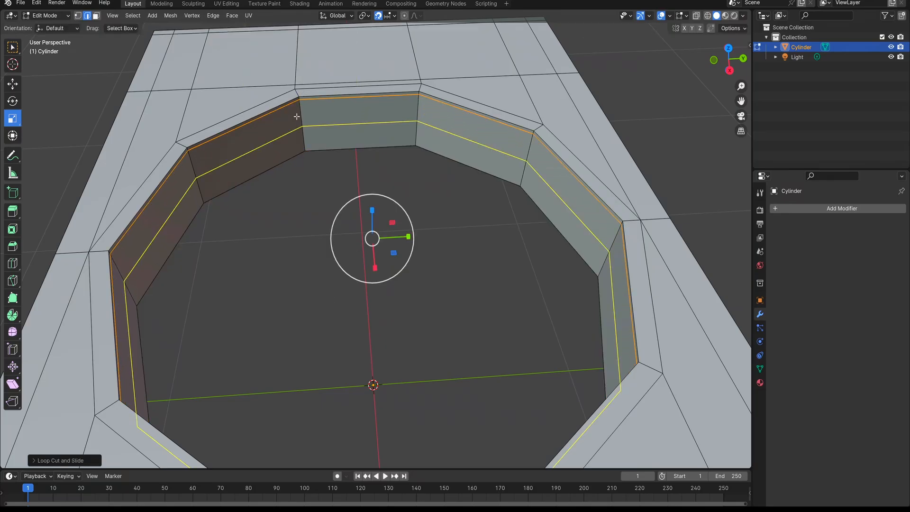
pyautogui.click(297, 116)
pyautogui.click(301, 134)
# Add another loop cut around the hole wall, about midway between its upper and lower edges
pyautogui.hotkey('ctrl', 'r')
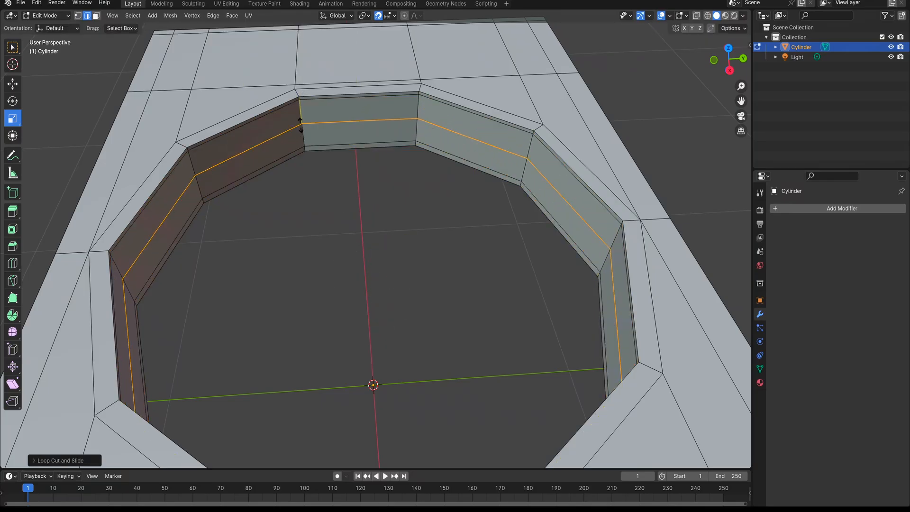
pyautogui.click(300, 129)
pyautogui.click(299, 126)
pyautogui.scroll(-3, 217, 143)
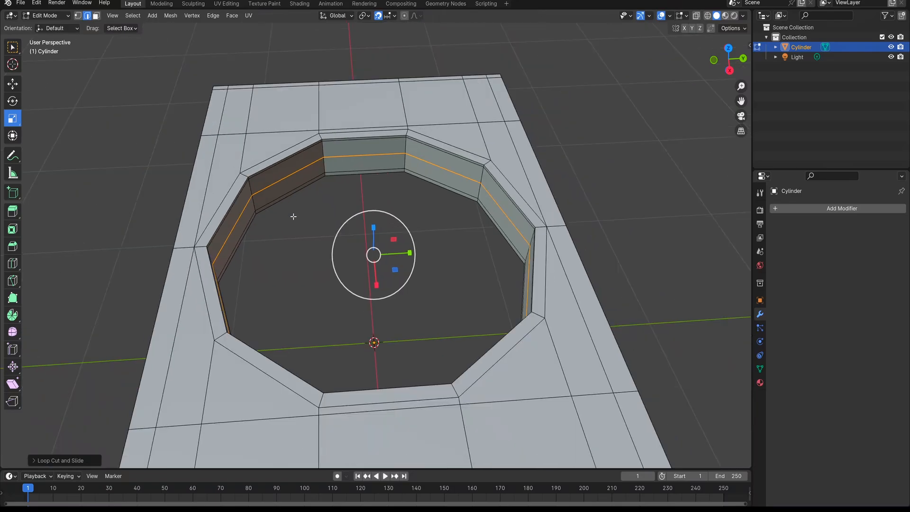
# Return to Object Mode and add a Subdivision Surface modifier to the plane
pyautogui.moveTo(294, 213); pyautogui.dragTo(212, 204, button='middle')
pyautogui.press('KP_7')
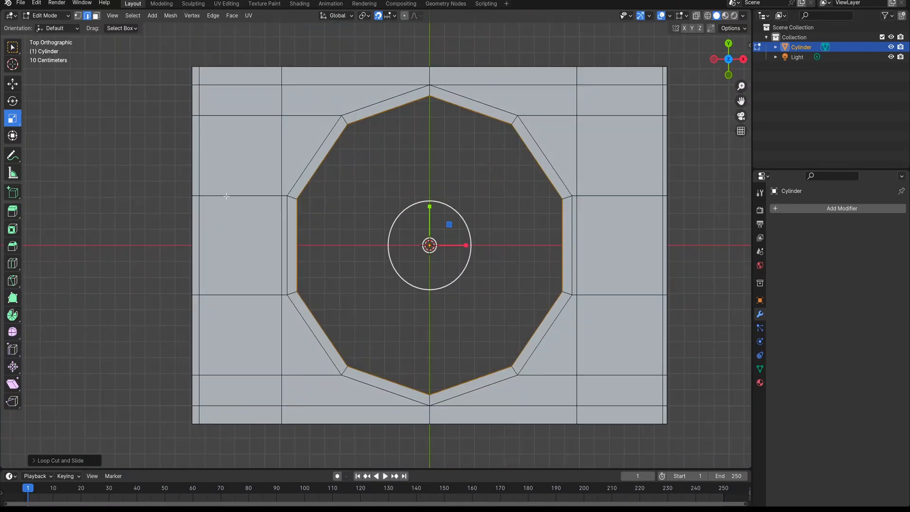
pyautogui.keyDown('shift'); pyautogui.moveTo(319, 214); pyautogui.dragTo(282, 219, button='middle'); pyautogui.keyUp('shift')
pyautogui.press('Tab')
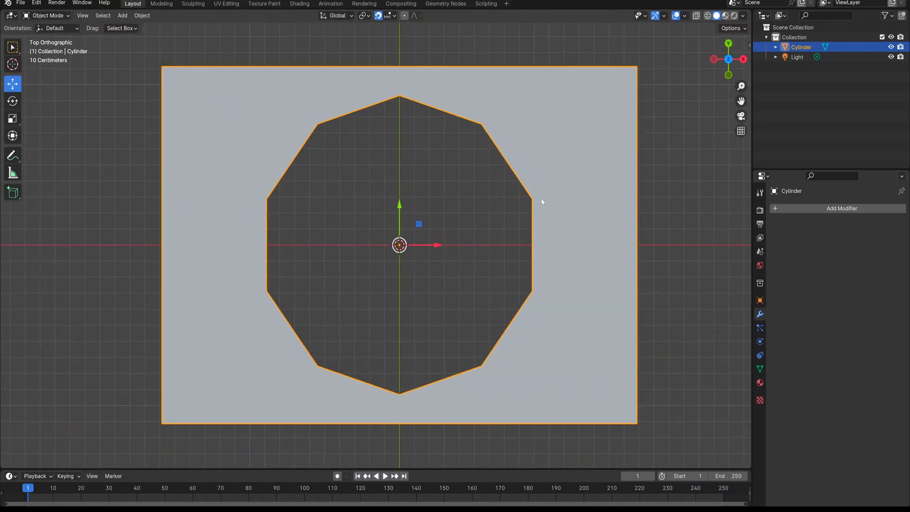
pyautogui.click(843, 212)
pyautogui.click(844, 212)
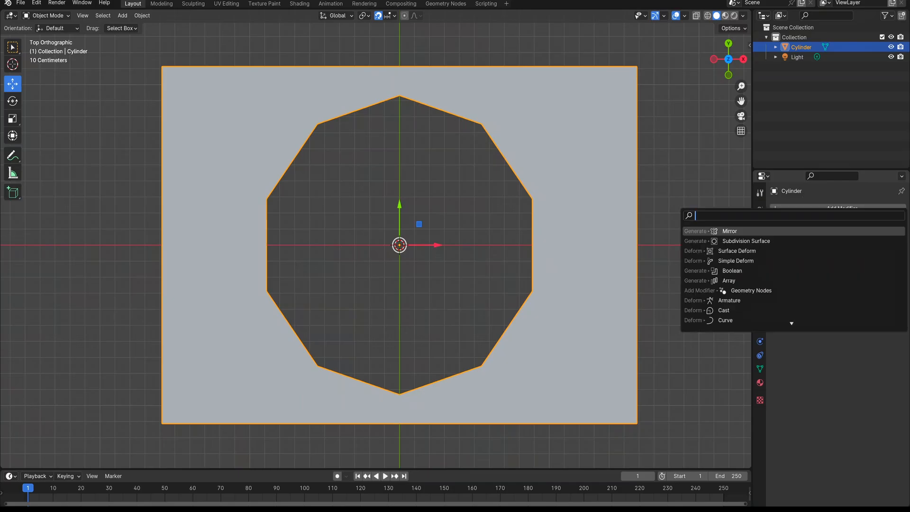
pyautogui.write('su')
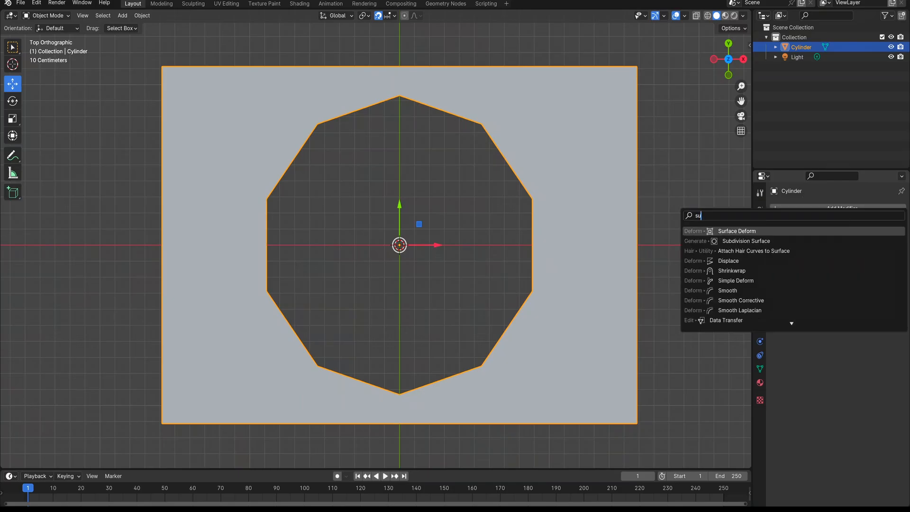
pyautogui.click(801, 244)
pyautogui.keyDown('shift'); pyautogui.moveTo(646, 299); pyautogui.dragTo(624, 297, button='middle'); pyautogui.keyUp('shift')
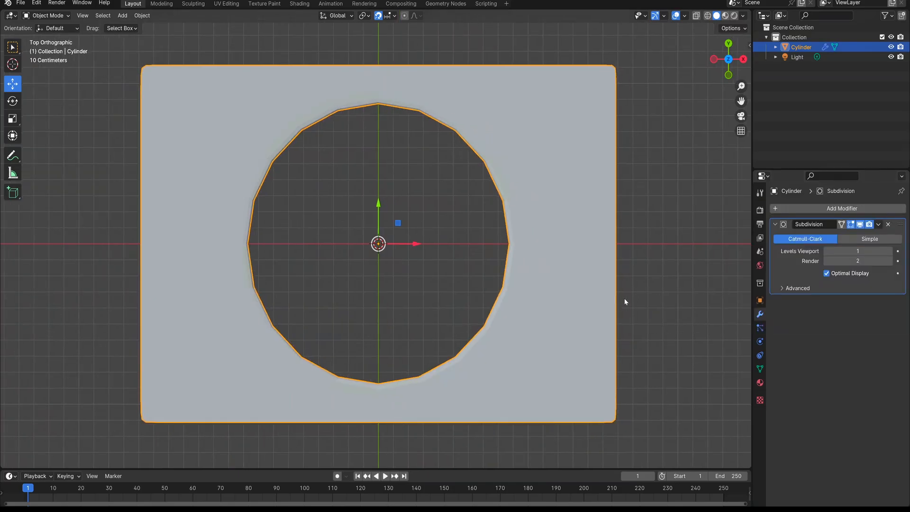
# Set both the viewport and render levels of the Subdivision modifier to 3
pyautogui.click(879, 252)
pyautogui.write('3')
pyautogui.press('Return')
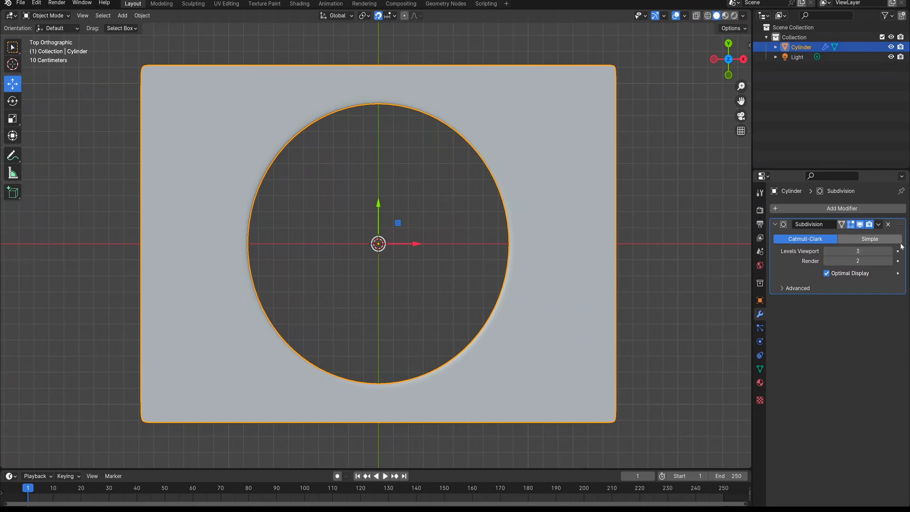
pyautogui.moveTo(474, 304); pyautogui.dragTo(441, 220, button='middle')
pyautogui.scroll(3, 440, 220)
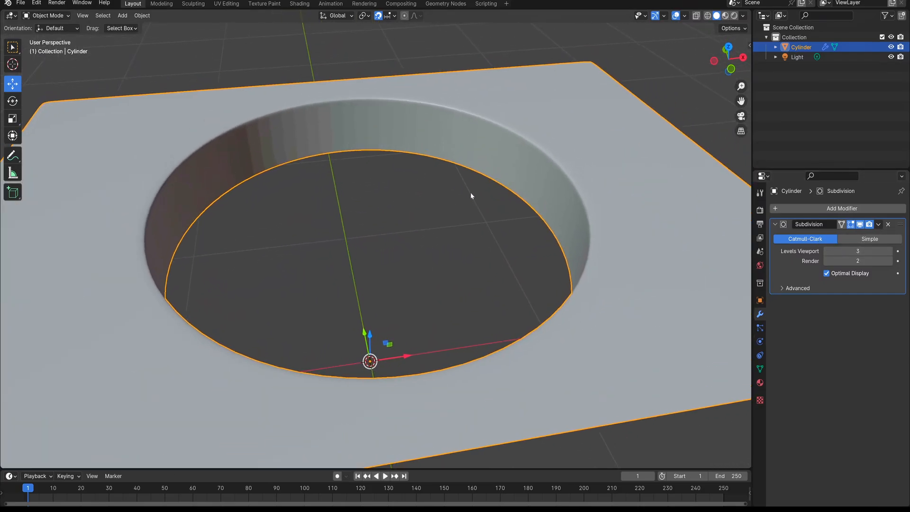
pyautogui.click(859, 261)
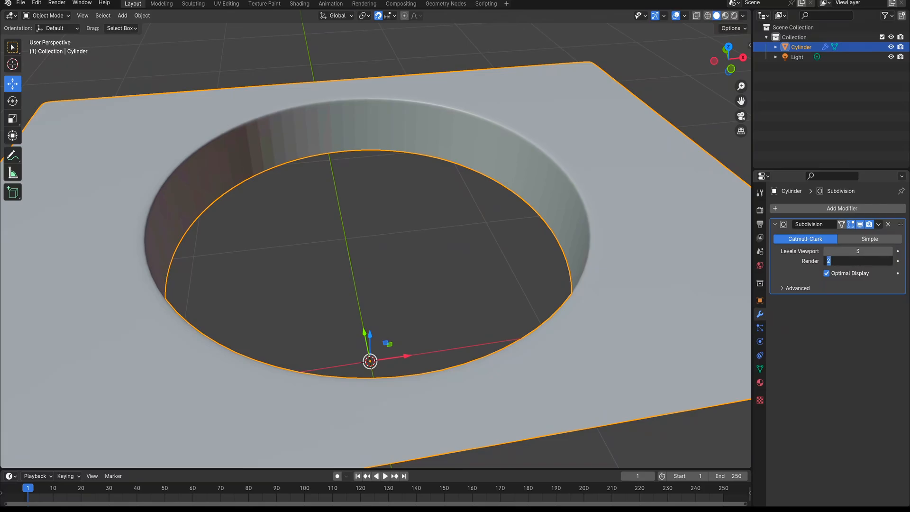
pyautogui.write('3')
pyautogui.press('Return')
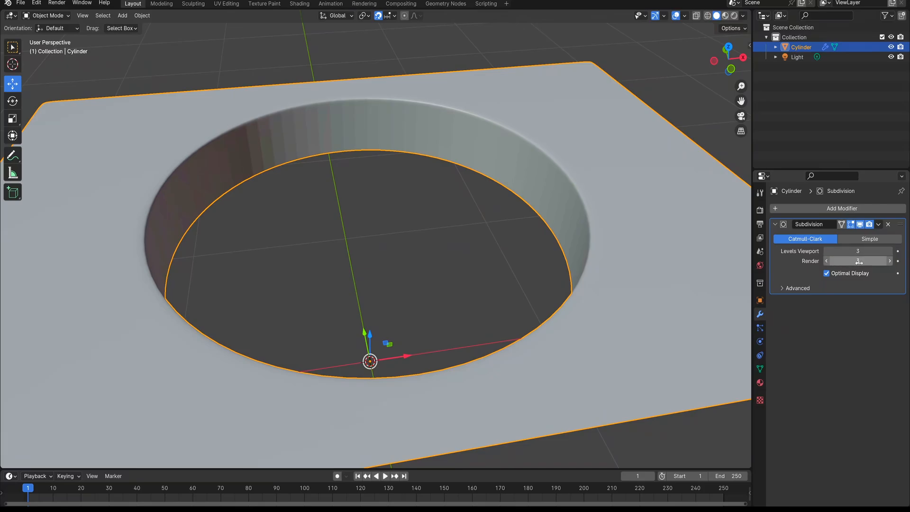
pyautogui.click(715, 109)
pyautogui.click(601, 169)
pyautogui.scroll(-3, 441, 283)
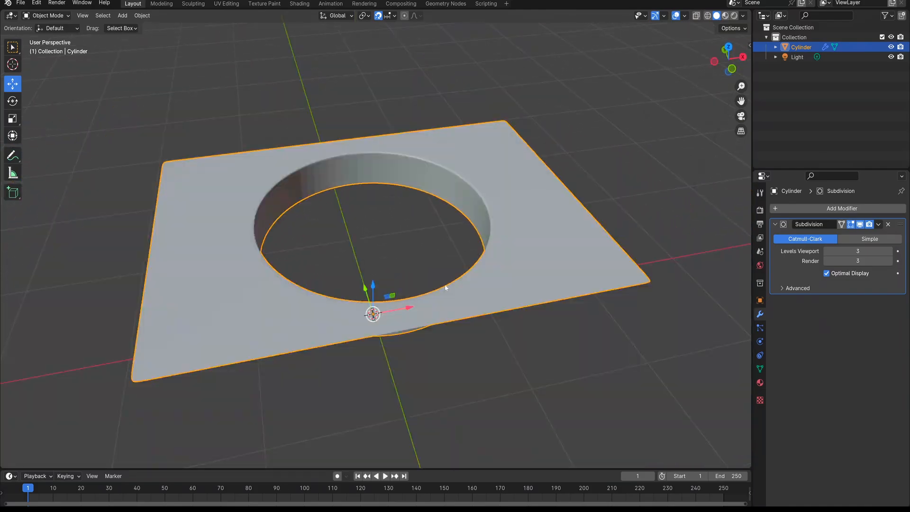